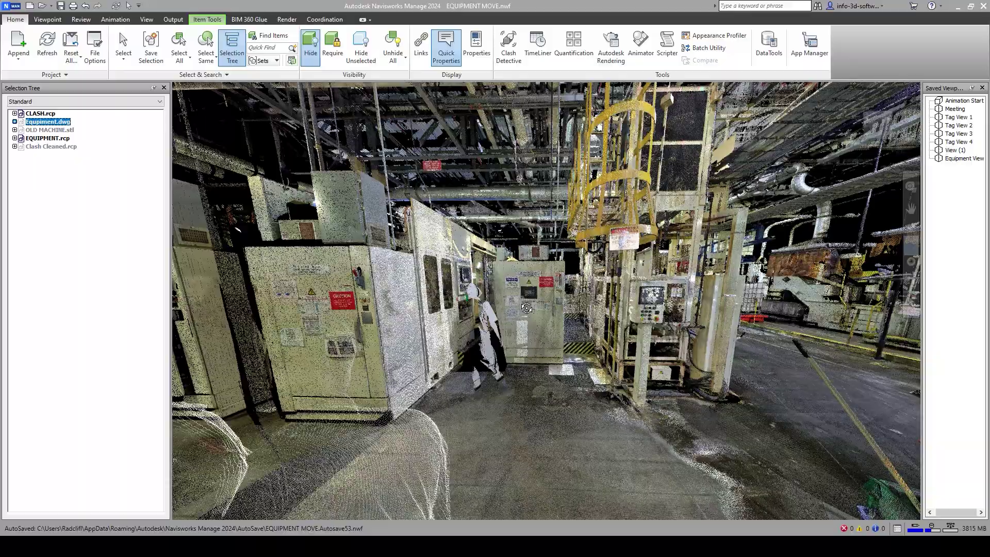
Step: Orbit around the scanned factory floor to survey the equipment aisle
{"action": "mouse_move", "coordinate": [583, 331]}
{"action": "left_mouse_down"}
{"action": "mouse_move", "coordinate": [523, 337]}
{"action": "mouse_move", "coordinate": [621, 334]}
{"action": "mouse_move", "coordinate": [590, 343]}
{"action": "left_mouse_up"}
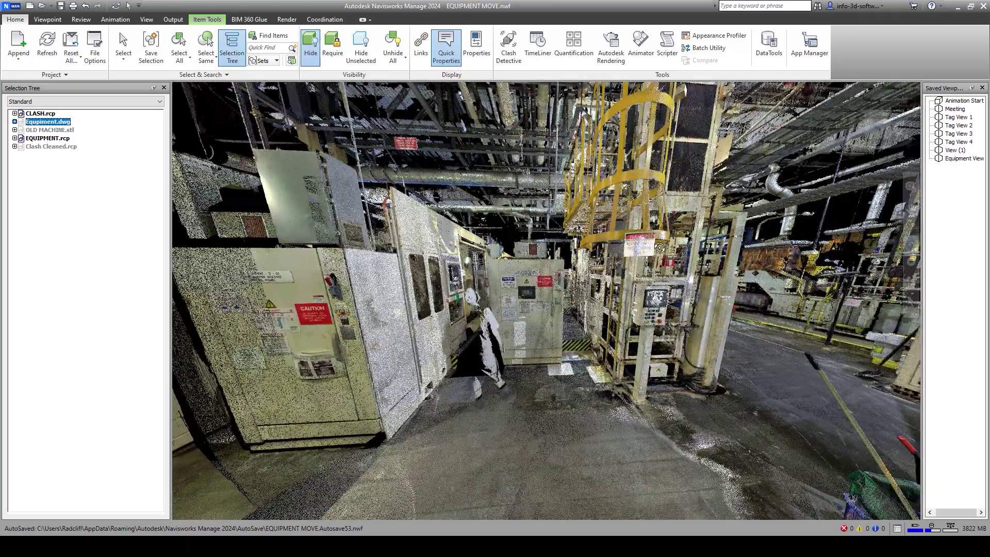
{"action": "mouse_move", "coordinate": [561, 374]}
{"action": "left_mouse_down"}
{"action": "mouse_move", "coordinate": [491, 414]}
{"action": "mouse_move", "coordinate": [539, 329]}
{"action": "left_mouse_up"}
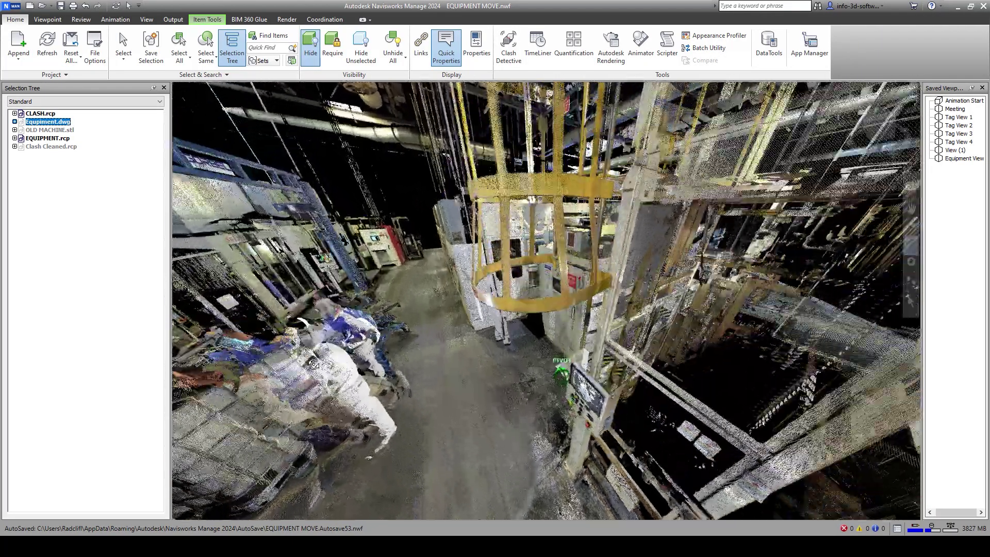
{"action": "left_click_drag", "start_coordinate": [313, 364], "coordinate": [336, 361]}
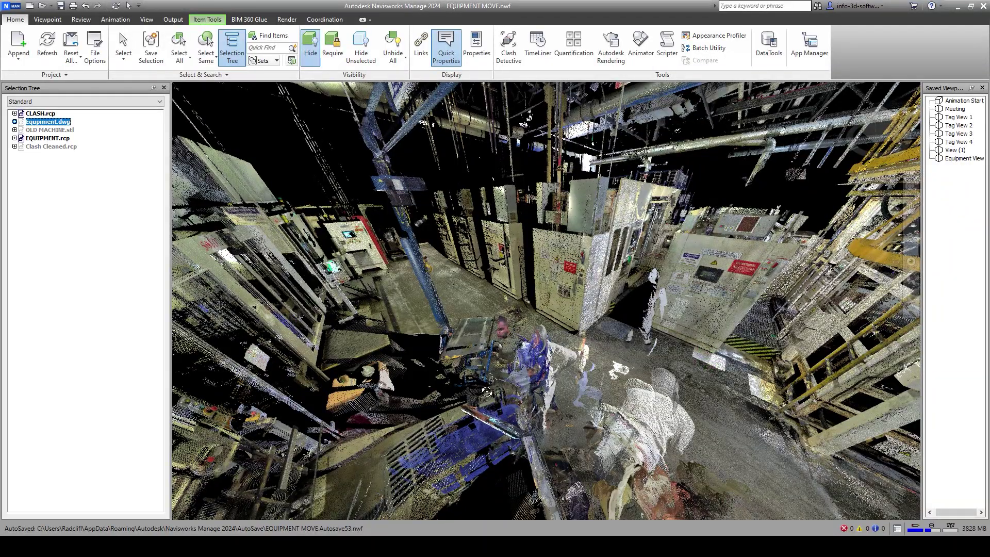
{"action": "left_click_drag", "start_coordinate": [486, 392], "coordinate": [507, 382]}
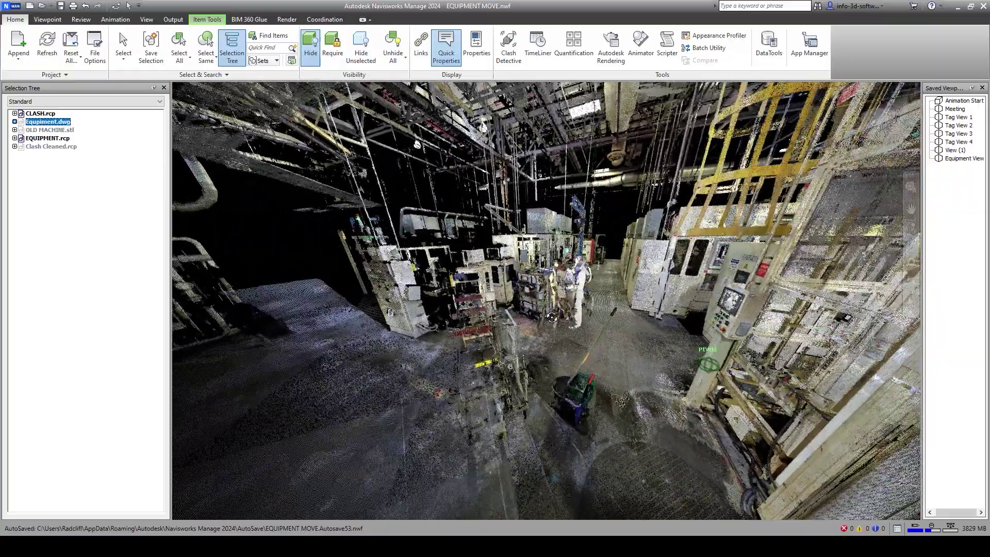
{"action": "left_click_drag", "start_coordinate": [551, 316], "coordinate": [634, 315]}
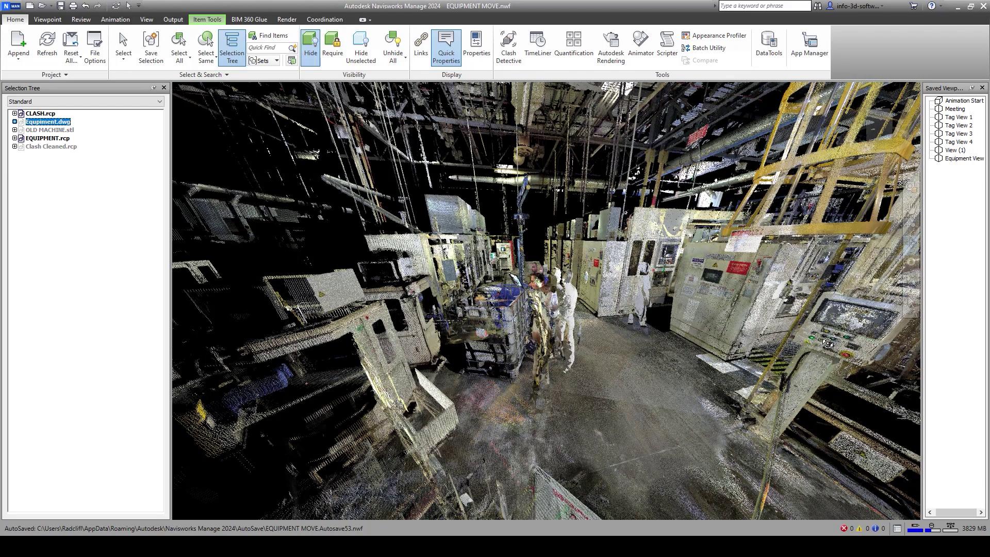
{"action": "mouse_move", "coordinate": [634, 281]}
{"action": "left_mouse_down"}
{"action": "mouse_move", "coordinate": [695, 306]}
{"action": "mouse_move", "coordinate": [695, 260]}
{"action": "left_mouse_up"}
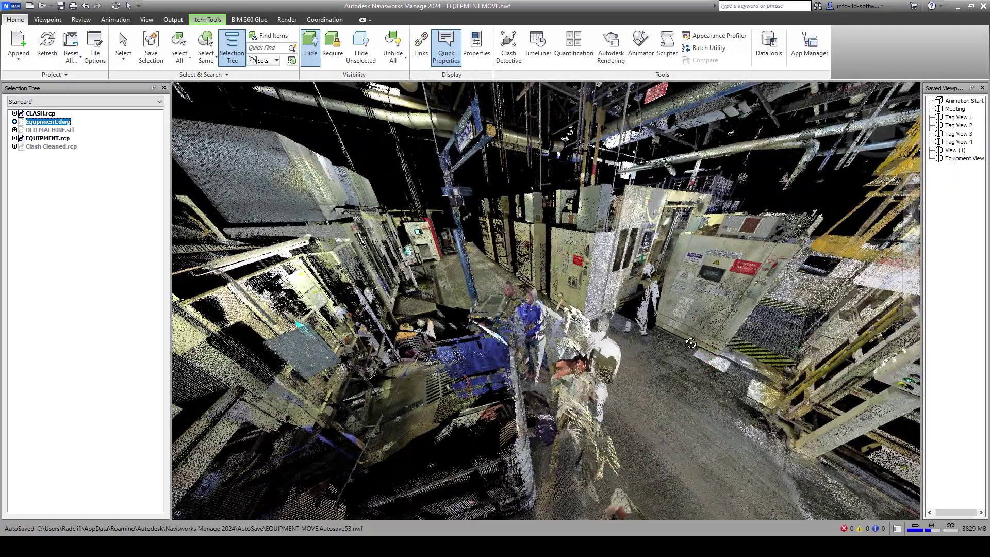
Step: Go to the Equipment View viewpoint and hide the EQUIPMENT.rcp scan
{"action": "left_click", "coordinate": [957, 160]}
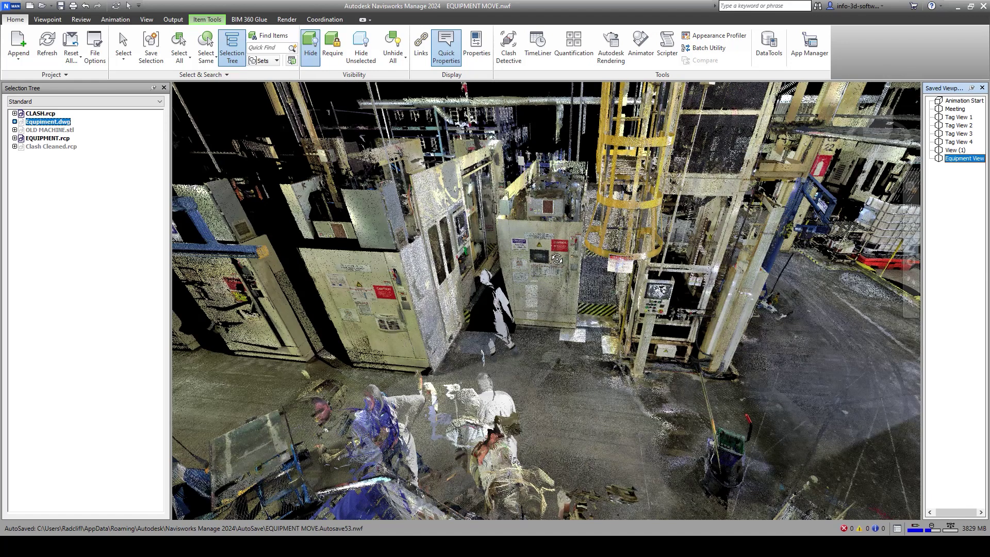
{"action": "left_click", "coordinate": [54, 139]}
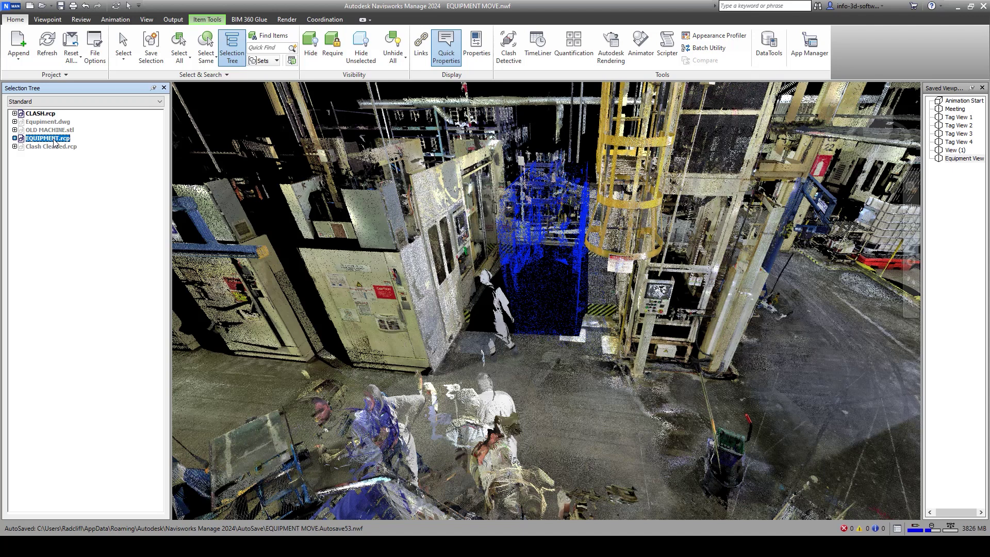
{"action": "right_click", "coordinate": [56, 141]}
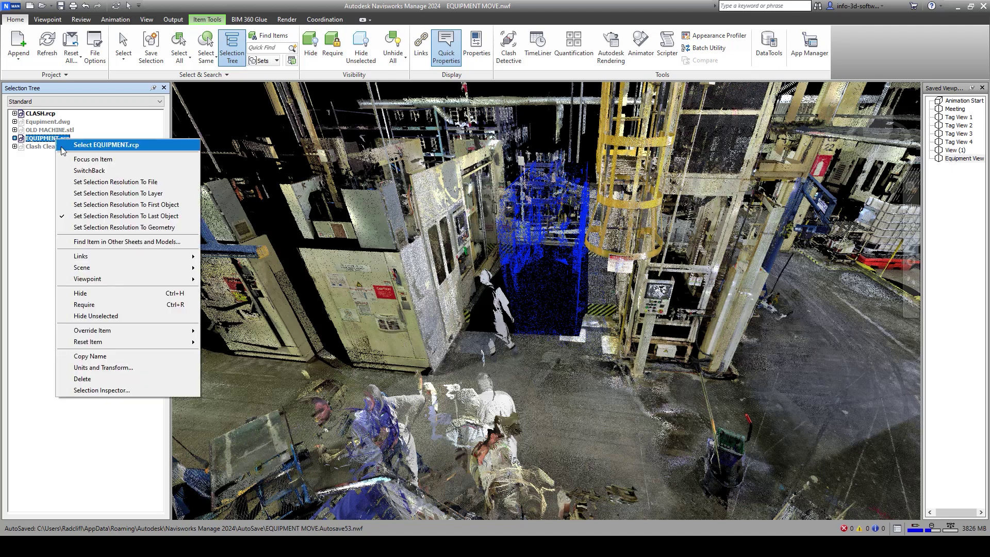
{"action": "left_click", "coordinate": [98, 291]}
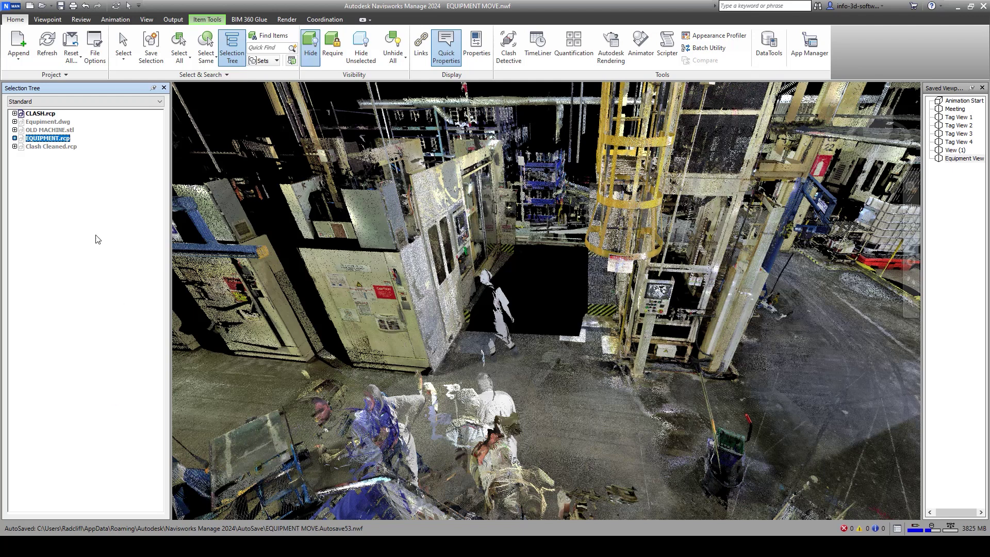
Step: Keep OLD MACHINE.stl hidden and unhide the blue Equipment.dwg box
{"action": "left_click", "coordinate": [65, 130]}
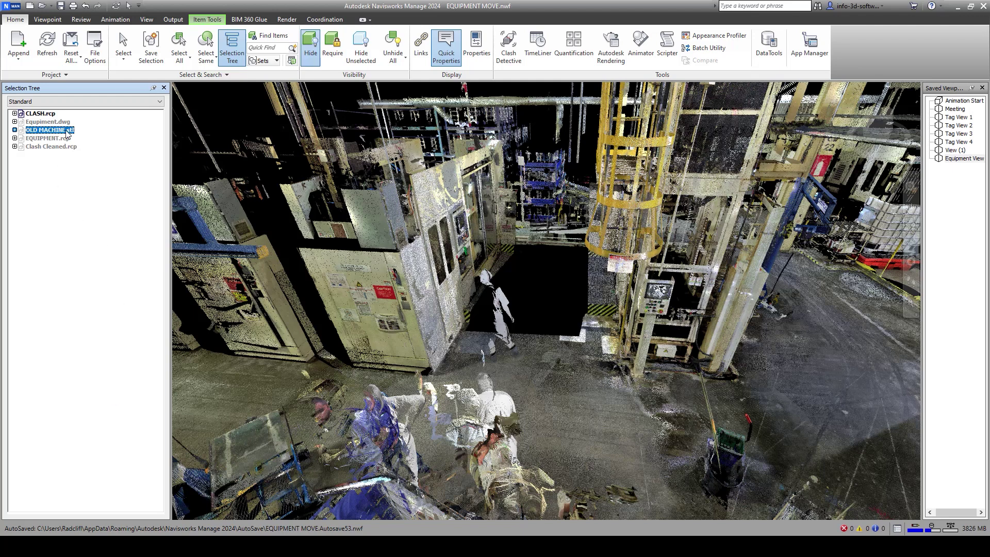
{"action": "right_click", "coordinate": [65, 130]}
{"action": "left_click", "coordinate": [78, 287]}
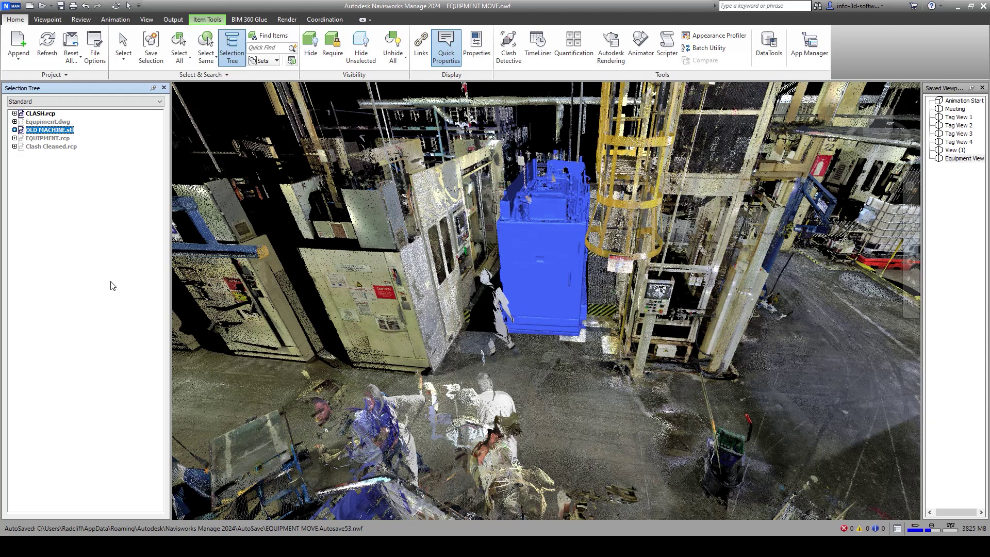
{"action": "mouse_move", "coordinate": [527, 295]}
{"action": "middle_mouse_down", "text": "shift"}
{"action": "mouse_move", "coordinate": [557, 306]}
{"action": "mouse_move", "coordinate": [496, 314]}
{"action": "mouse_move", "coordinate": [524, 330]}
{"action": "mouse_move", "coordinate": [513, 314]}
{"action": "middle_mouse_up", "text": "shift"}
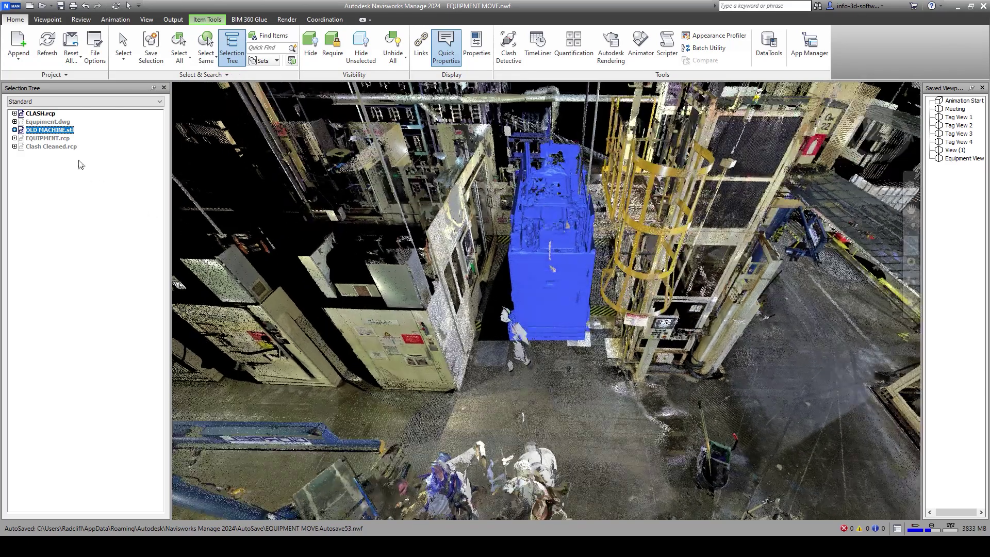
{"action": "right_click", "coordinate": [52, 133]}
{"action": "left_click", "coordinate": [78, 286]}
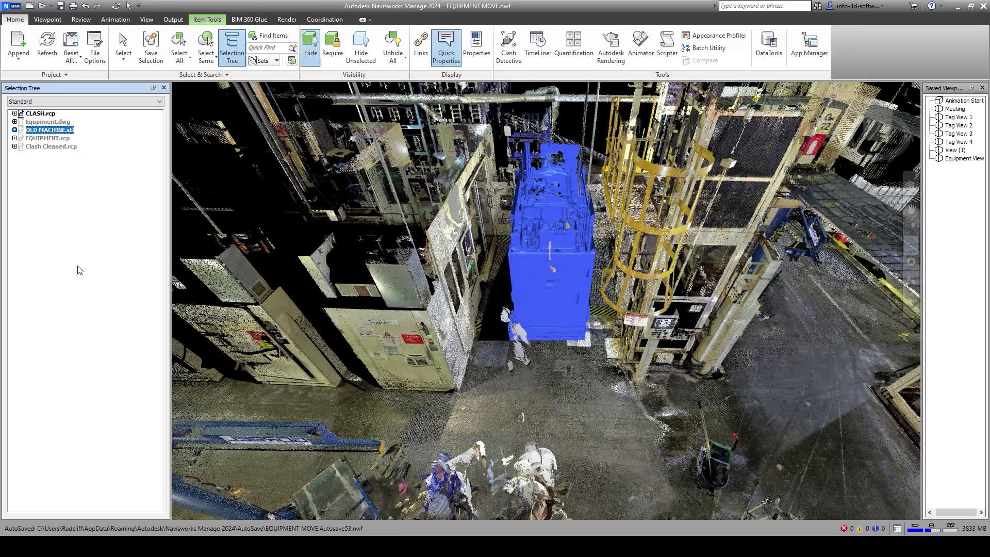
{"action": "right_click", "coordinate": [58, 124]}
{"action": "left_click", "coordinate": [76, 278]}
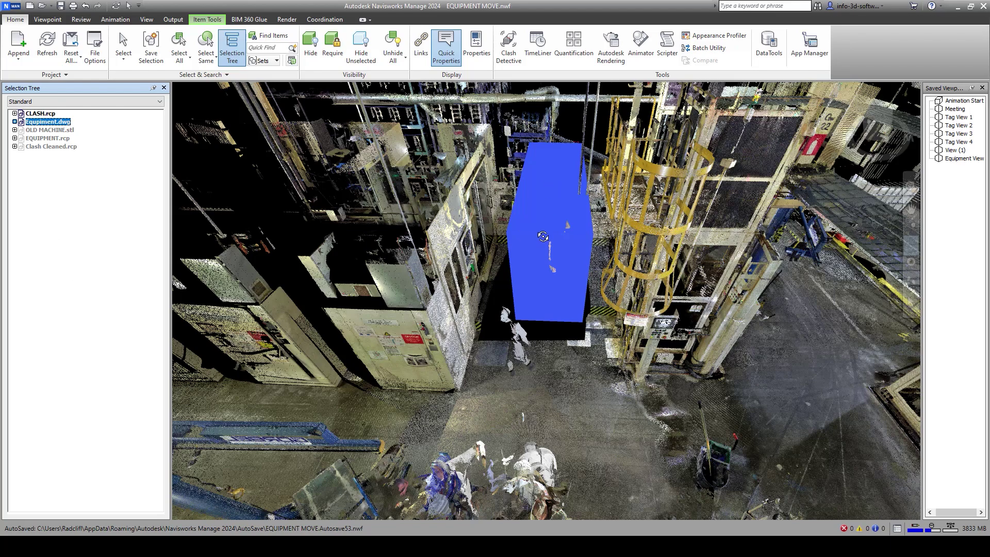
{"action": "mouse_move", "coordinate": [552, 302]}
{"action": "left_mouse_down"}
{"action": "mouse_move", "coordinate": [562, 329]}
{"action": "mouse_move", "coordinate": [565, 303]}
{"action": "left_mouse_up"}
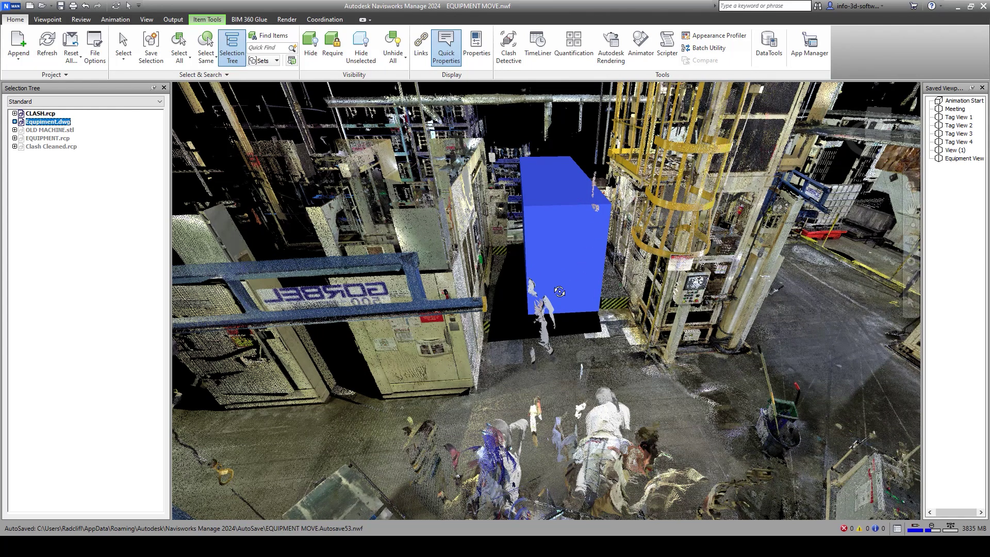
Step: Play the Replacement animation in Animator and orbit to view the relocated blue box
{"action": "left_click", "coordinate": [641, 45]}
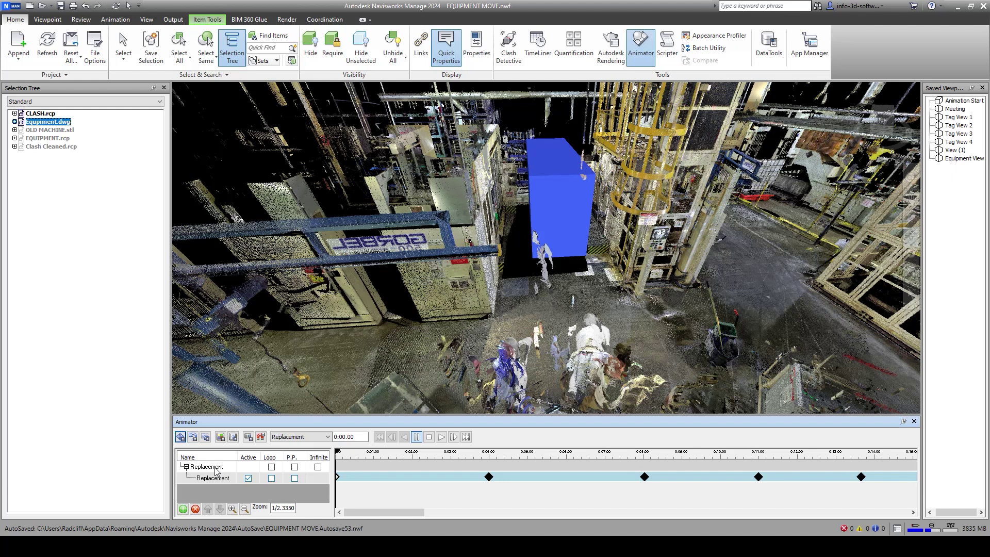
{"action": "left_click", "coordinate": [441, 436]}
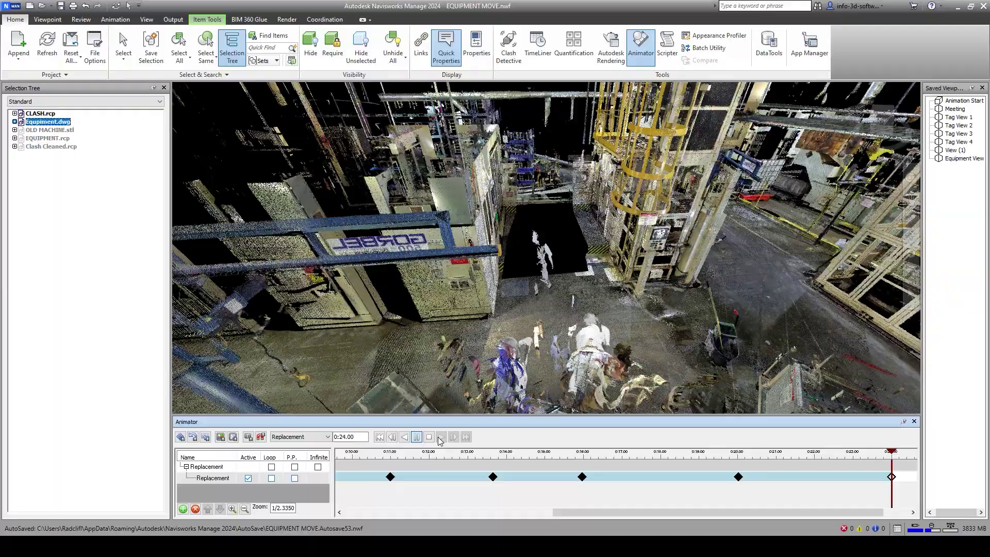
{"action": "middle_click_drag", "start_coordinate": [598, 343], "coordinate": [501, 337], "text": "shift"}
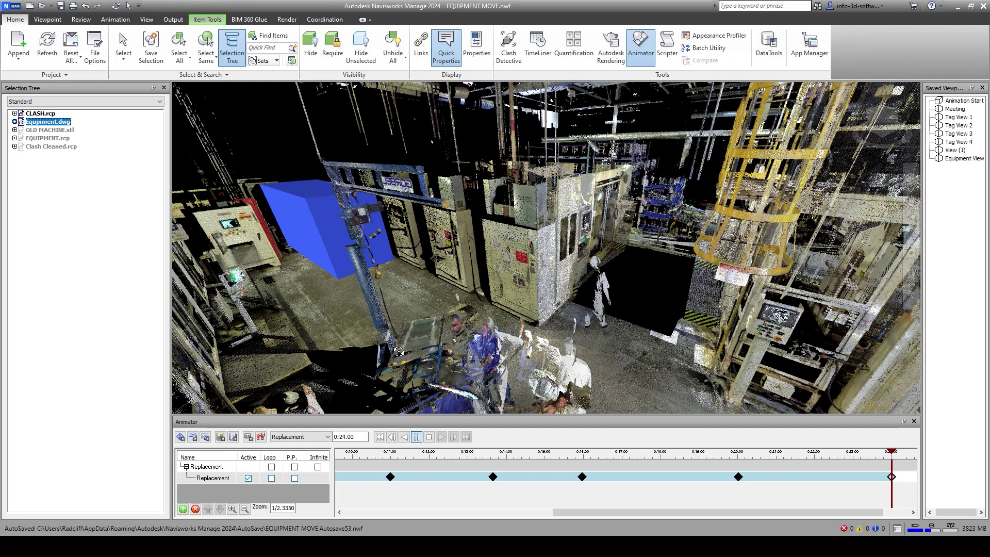
{"action": "middle_click_drag", "start_coordinate": [487, 374], "coordinate": [492, 373], "text": "shift"}
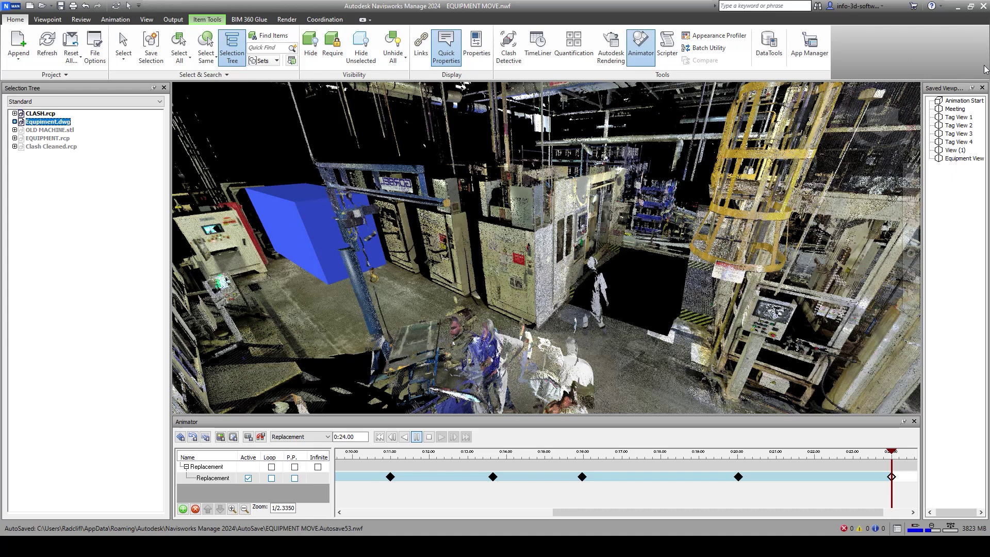
Step: Return to Equipment View, rewind the animation, and open Clash Detective without the Selection Tree
{"action": "left_click", "coordinate": [959, 158]}
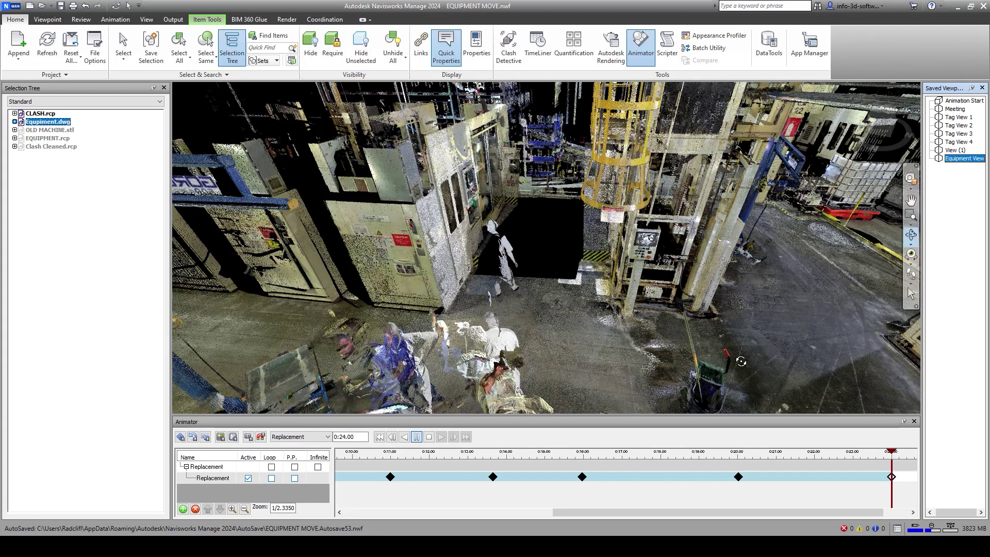
{"action": "left_click", "coordinate": [378, 437]}
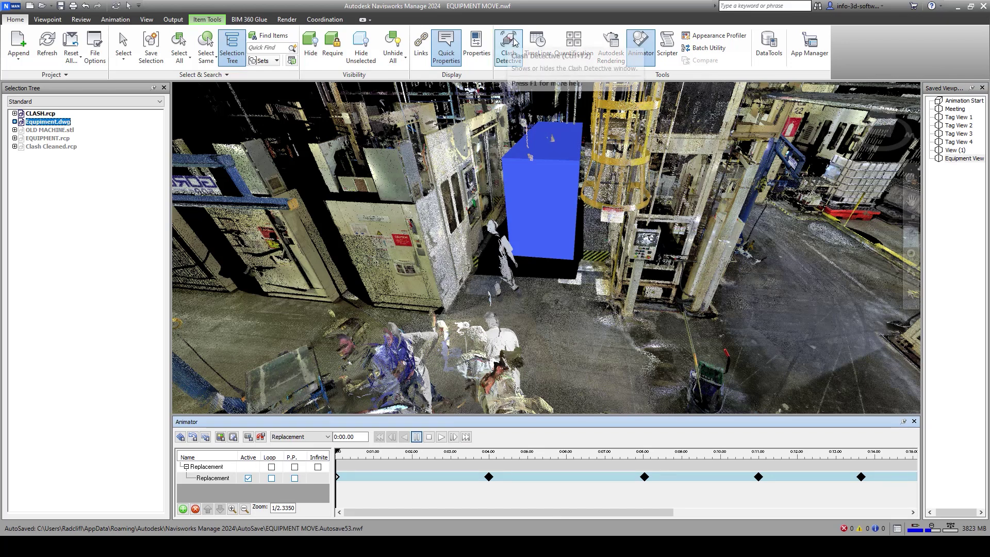
{"action": "left_click", "coordinate": [505, 56]}
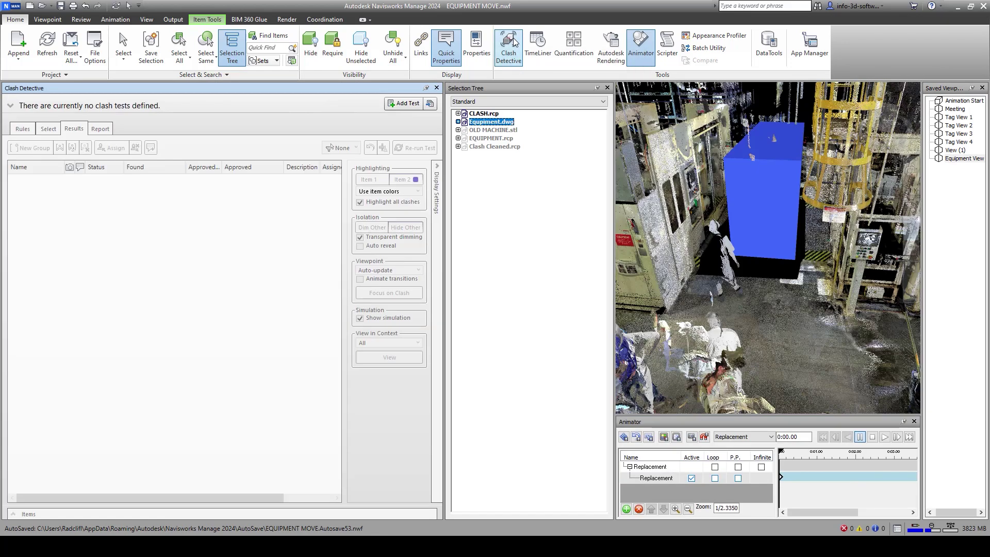
{"action": "left_click", "coordinate": [607, 87]}
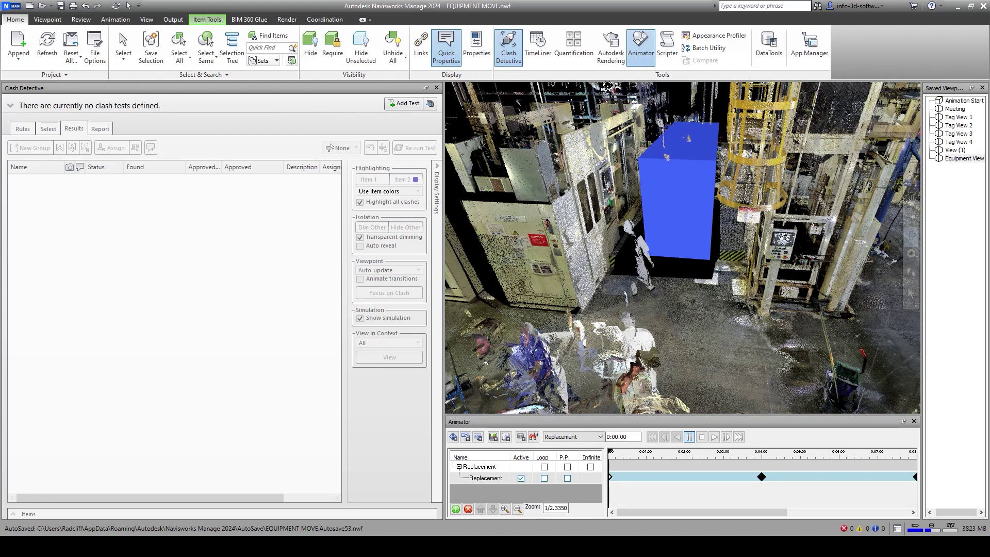
Step: Add a new clash test and rename it 'Equipment Move Prelim'
{"action": "left_click", "coordinate": [403, 103]}
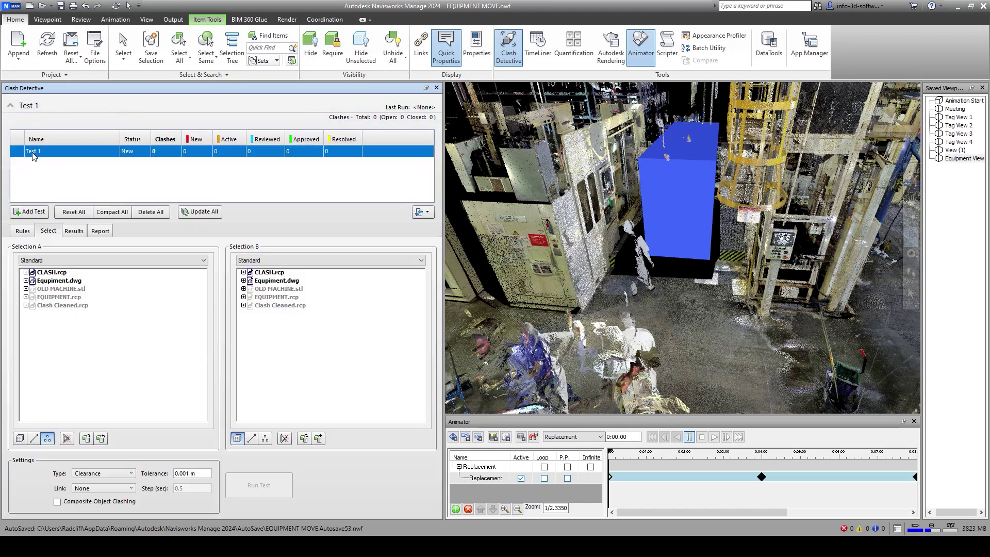
{"action": "double_click", "coordinate": [33, 153]}
{"action": "left_click_drag", "start_coordinate": [45, 151], "coordinate": [14, 153]}
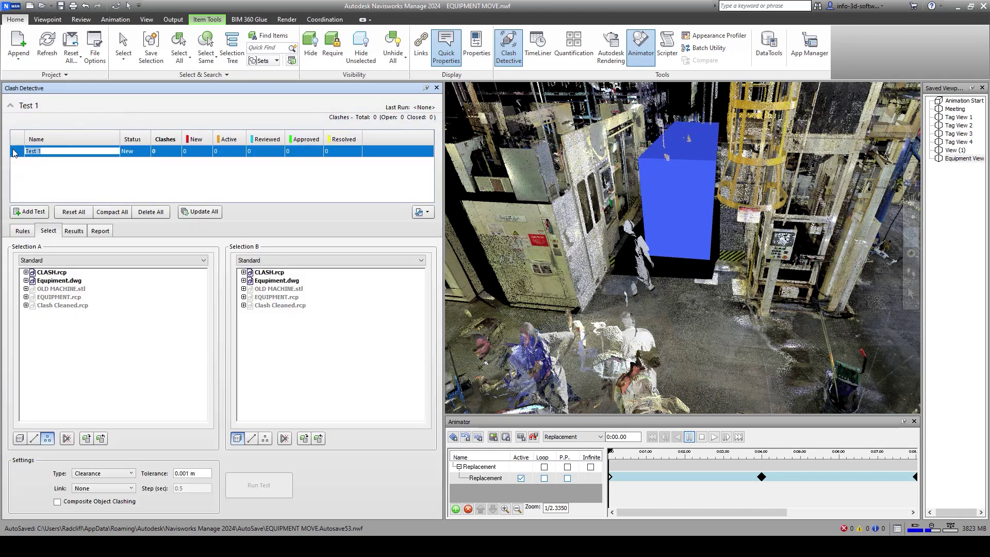
{"action": "type", "text": "Equpmen"}
Step: Set Selection A to CLASH.rcp and Selection B to Equipment.dwg with Surfaces enabled
{"action": "left_click", "coordinate": [50, 273]}
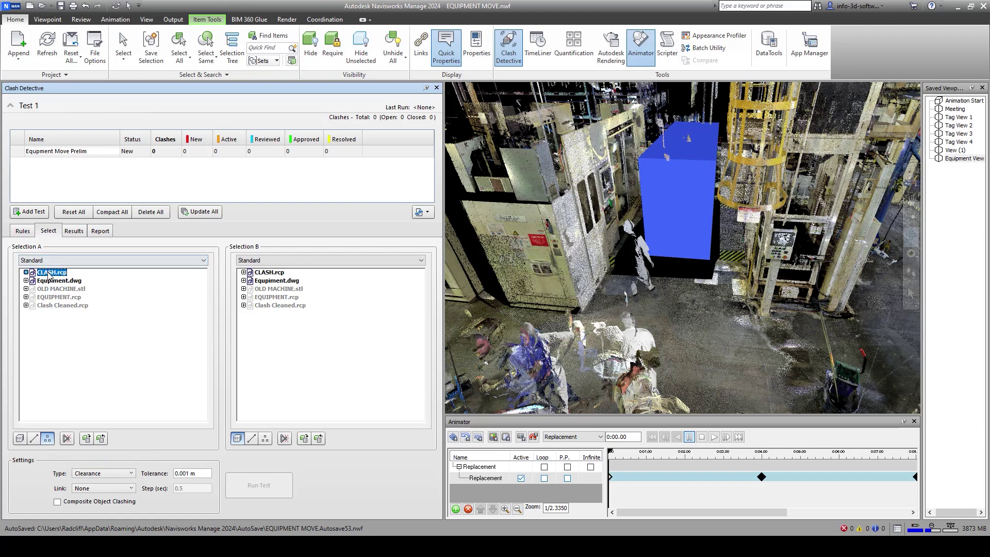
{"action": "left_click", "coordinate": [285, 281]}
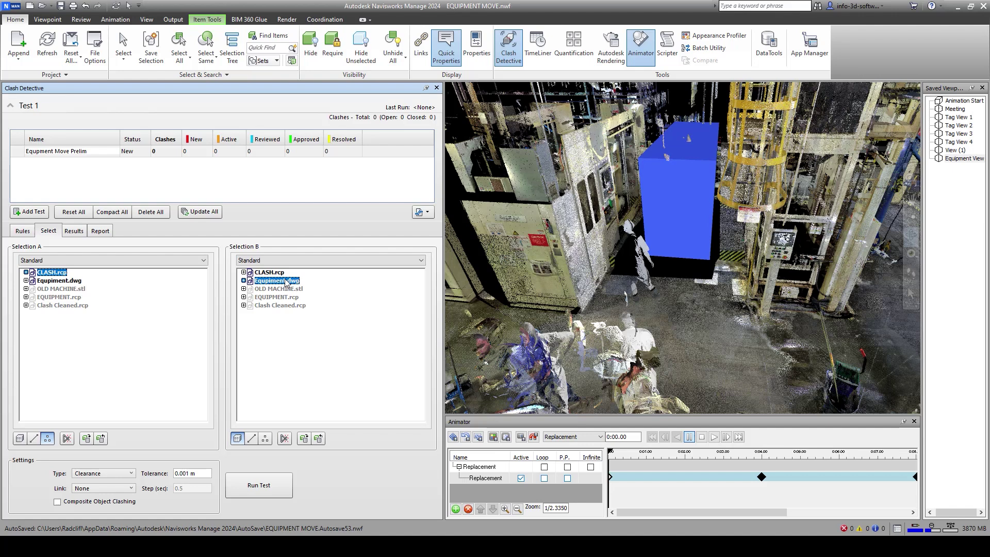
{"action": "left_click", "coordinate": [237, 439]}
Step: Link the test to the Replacement animation at 0.5 s steps and run it
{"action": "left_click", "coordinate": [131, 488]}
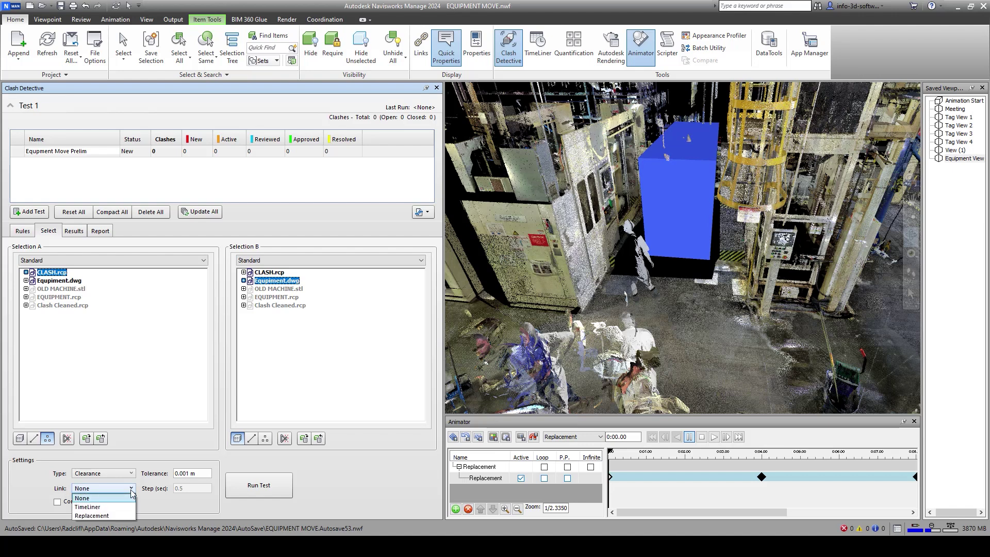
{"action": "left_click", "coordinate": [99, 514]}
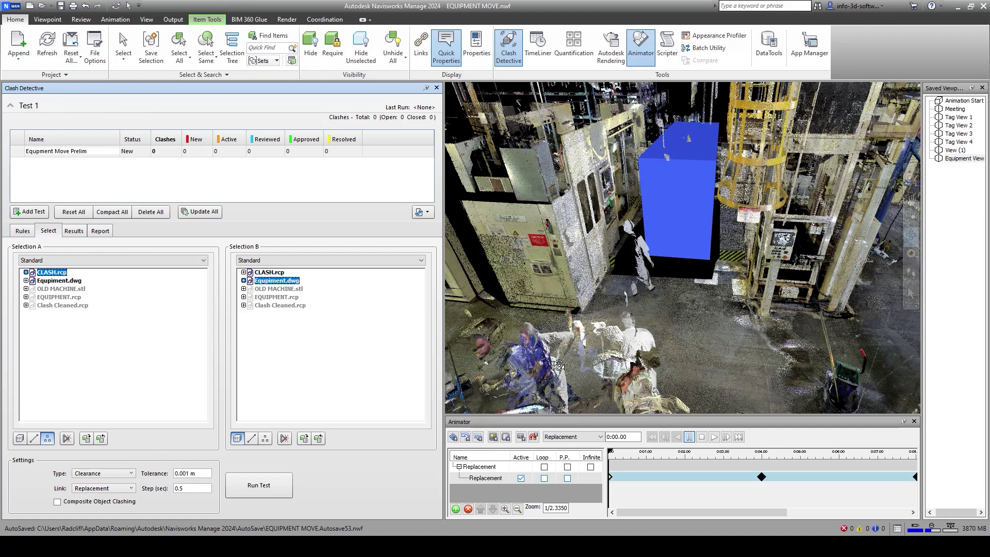
{"action": "left_click", "coordinate": [181, 489]}
{"action": "left_click", "coordinate": [257, 486]}
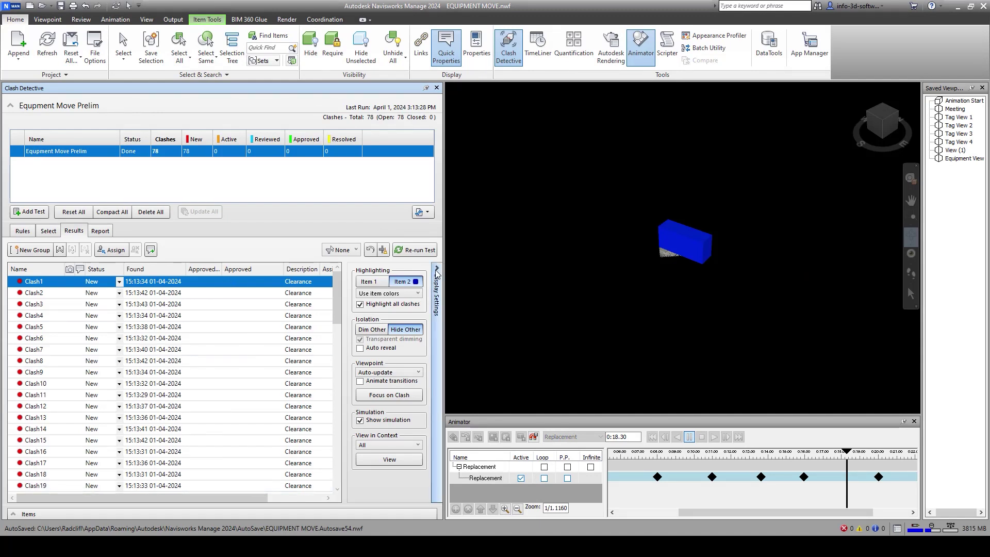
Step: Zoom in on the blue box and view Clash2 from several angles
{"action": "left_click_drag", "start_coordinate": [679, 246], "coordinate": [658, 236]}
{"action": "middle_click_drag", "start_coordinate": [659, 239], "coordinate": [553, 223], "text": "shift"}
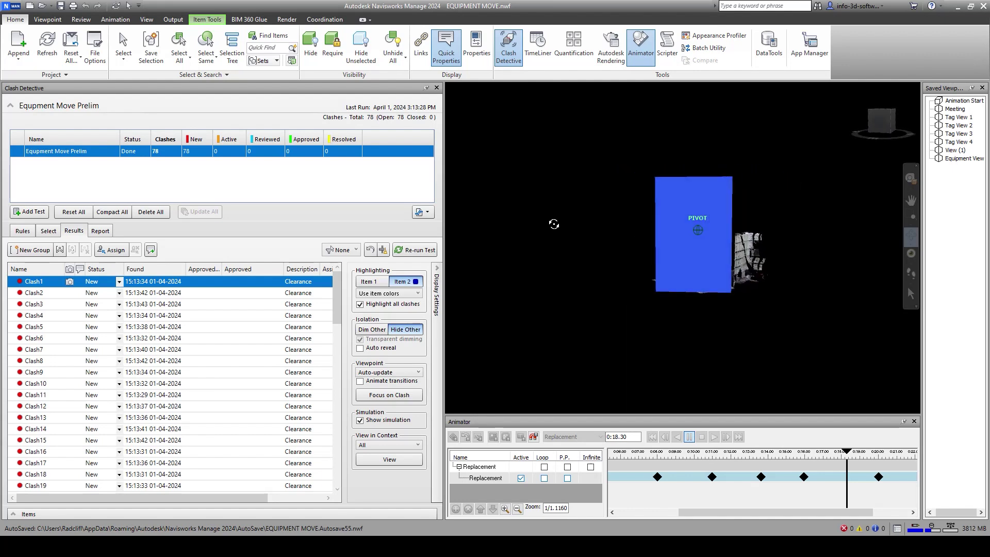
{"action": "left_click", "coordinate": [35, 292]}
{"action": "left_click", "coordinate": [52, 292]}
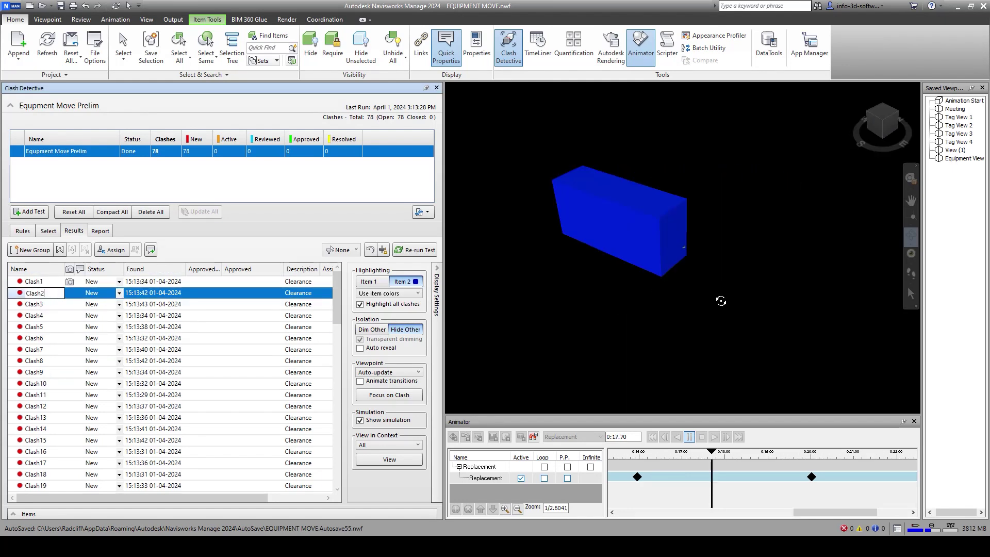
{"action": "middle_click_drag", "start_coordinate": [721, 300], "coordinate": [598, 253], "text": "shift"}
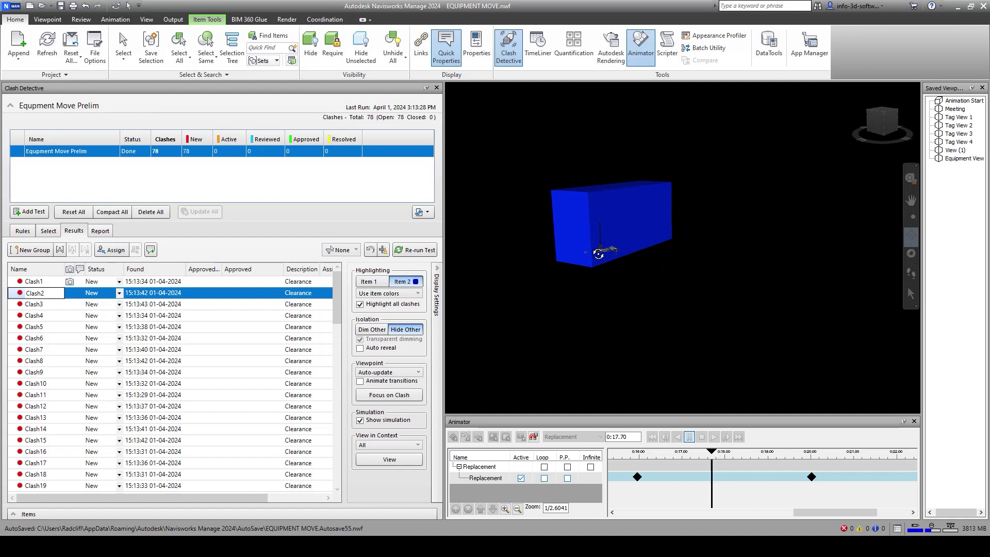
{"action": "scroll", "coordinate": [598, 253], "scroll_direction": "up", "scroll_amount": 5}
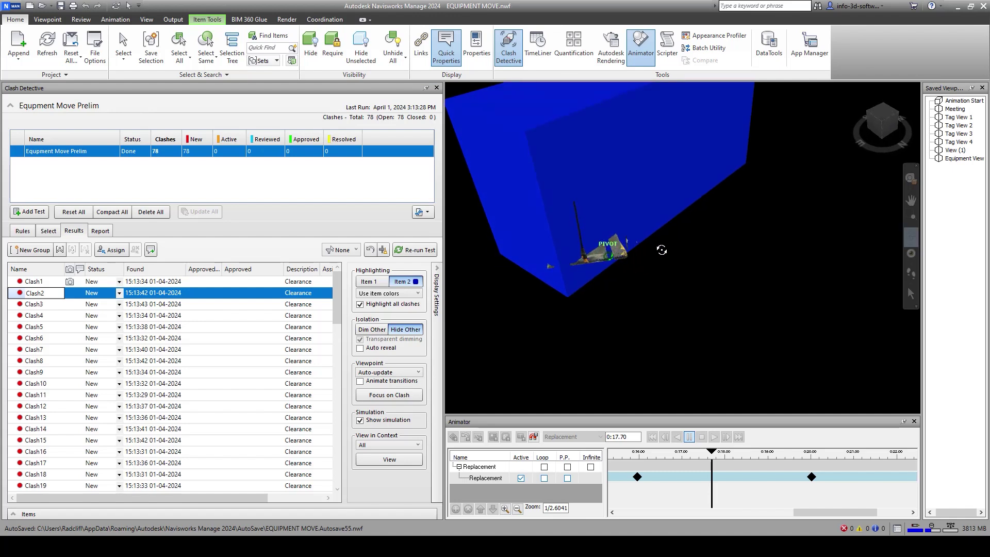
Step: Review Clash6 and Clash12, toggle Highlight all clashes, and turn off Hide Other
{"action": "key", "text": "Down"}
{"action": "key", "text": "Down"}
{"action": "key", "text": "Down"}
{"action": "key", "text": "Down"}
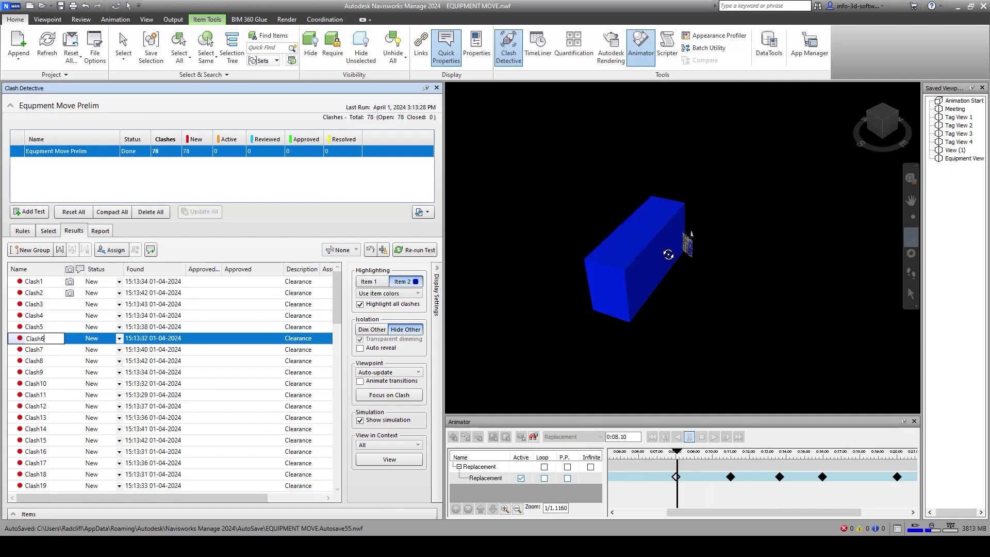
{"action": "left_click_drag", "start_coordinate": [668, 254], "coordinate": [330, 289]}
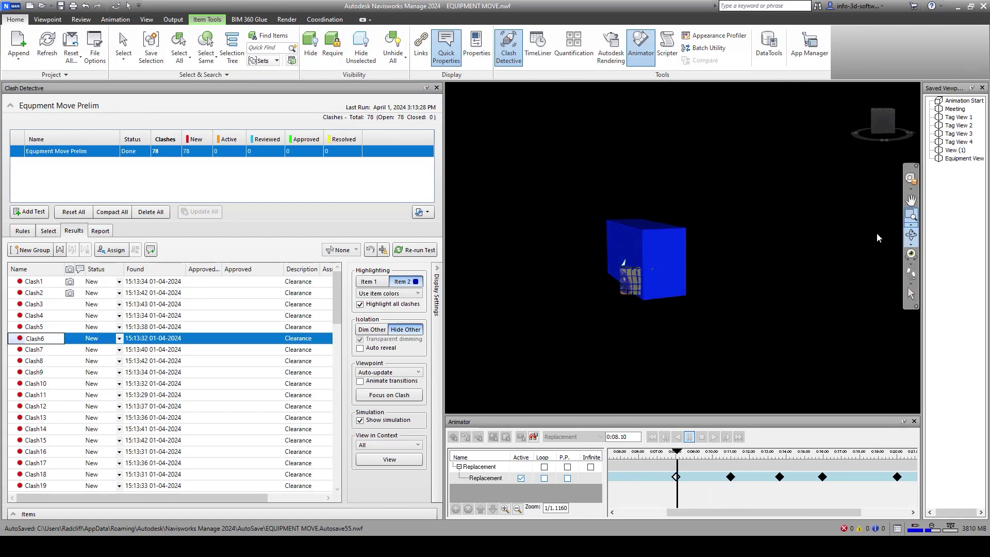
{"action": "left_click", "coordinate": [192, 406]}
{"action": "left_click_drag", "start_coordinate": [631, 267], "coordinate": [701, 242]}
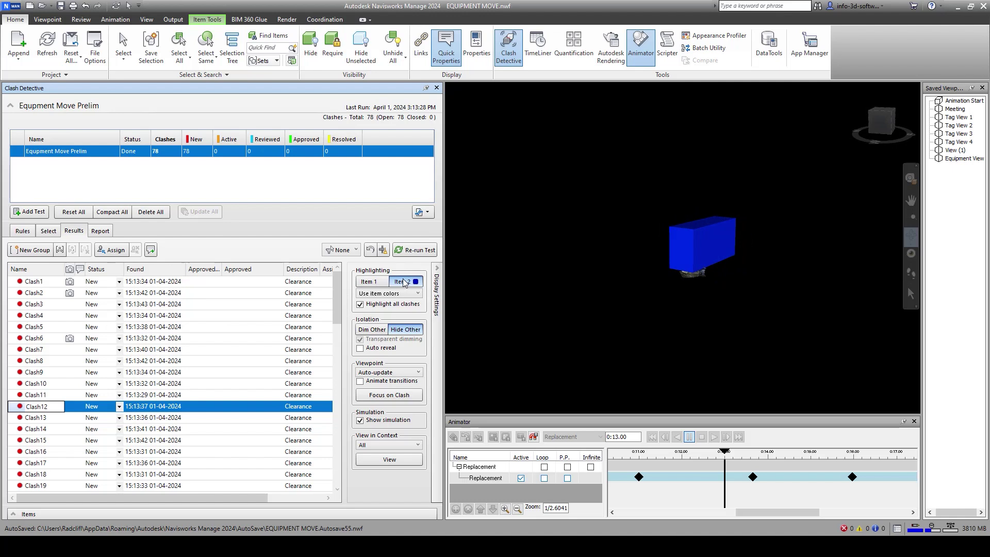
{"action": "left_click", "coordinate": [361, 304]}
{"action": "left_click", "coordinate": [360, 304]}
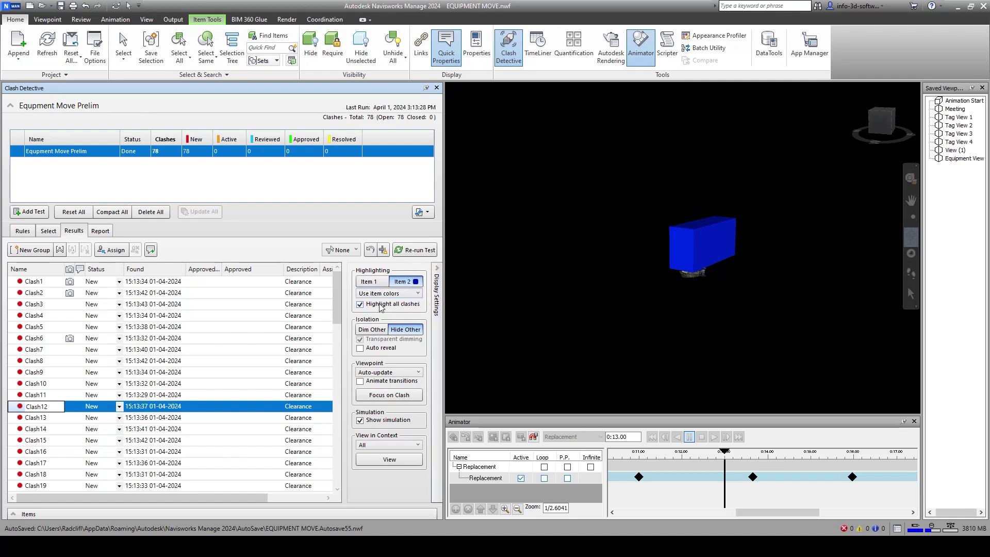
{"action": "left_click", "coordinate": [410, 334]}
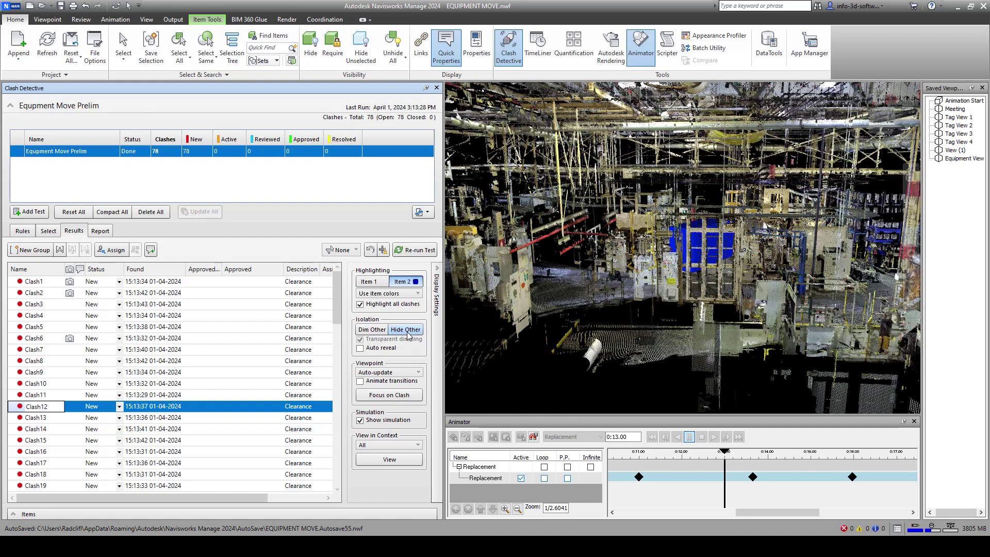
Step: Dim everything except Clash12 and show Item 1's clashing points in yellow
{"action": "left_click", "coordinate": [379, 332]}
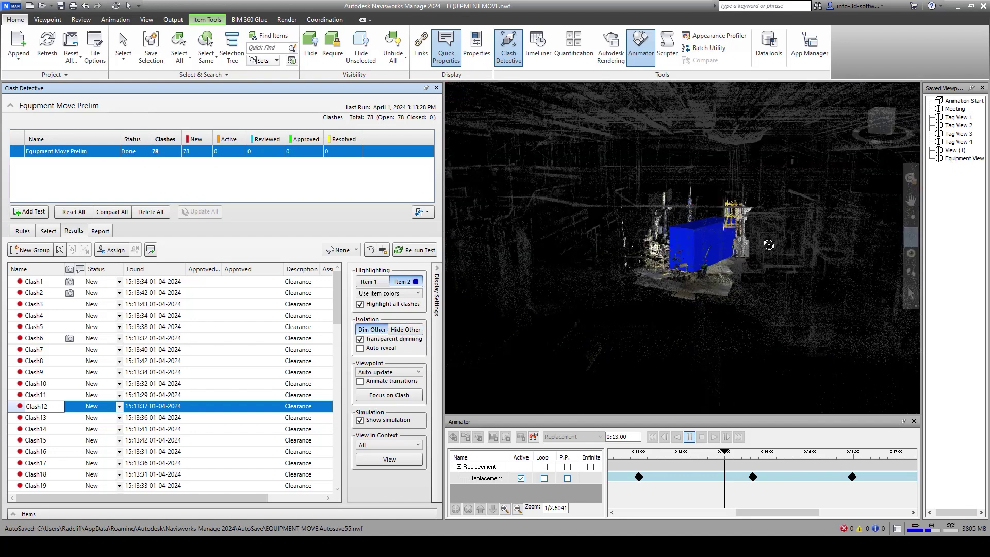
{"action": "scroll", "coordinate": [730, 242], "scroll_direction": "up", "scroll_amount": 5}
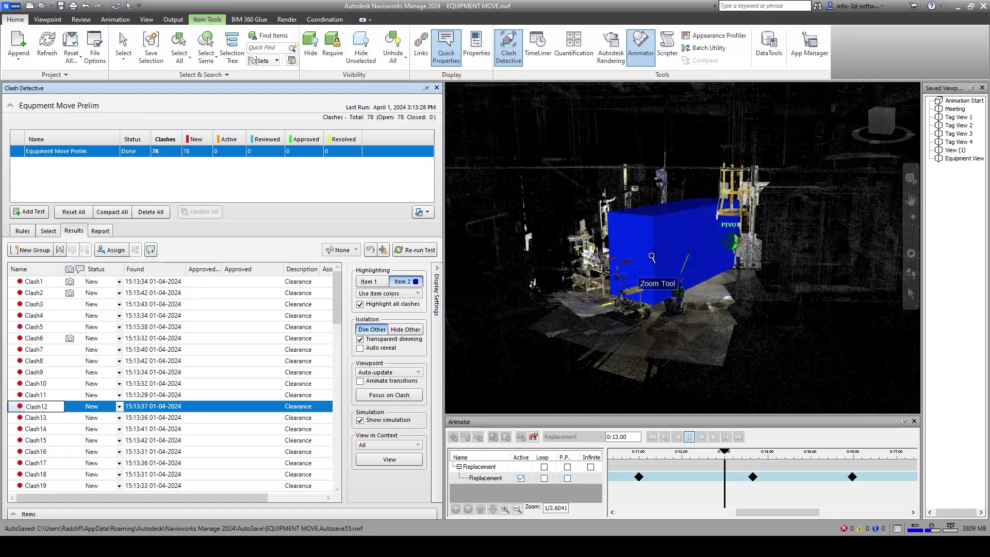
{"action": "middle_click_drag", "start_coordinate": [666, 254], "coordinate": [620, 262], "text": "shift"}
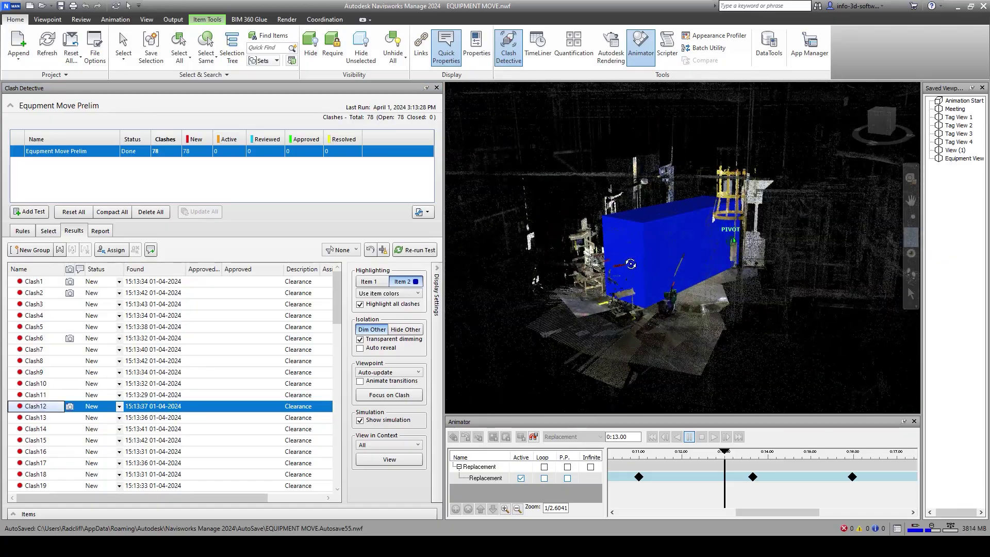
{"action": "left_click", "coordinate": [368, 282]}
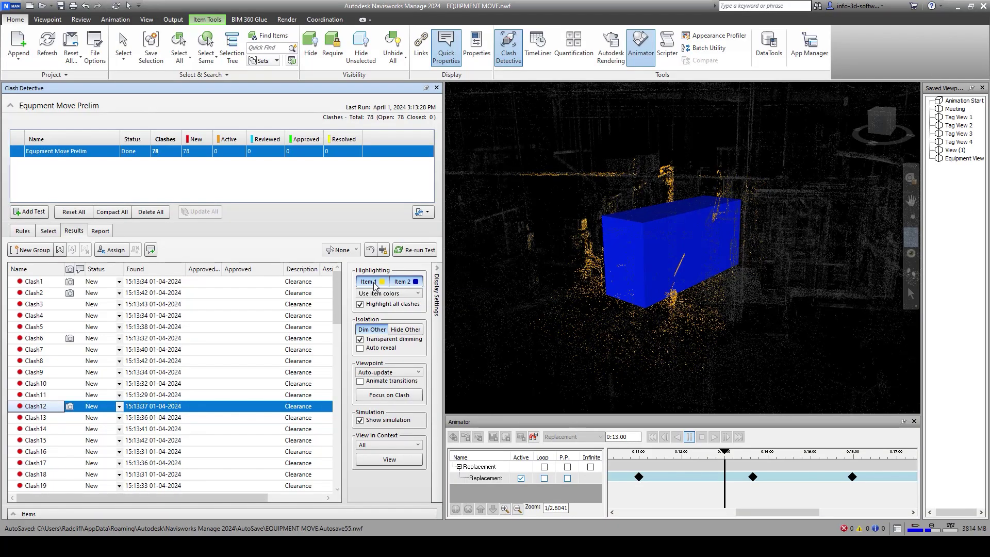
{"action": "mouse_move", "coordinate": [701, 300]}
{"action": "middle_mouse_down", "text": "shift"}
{"action": "mouse_move", "coordinate": [813, 269]}
{"action": "mouse_move", "coordinate": [585, 254]}
{"action": "mouse_move", "coordinate": [746, 263]}
{"action": "middle_mouse_up", "text": "shift"}
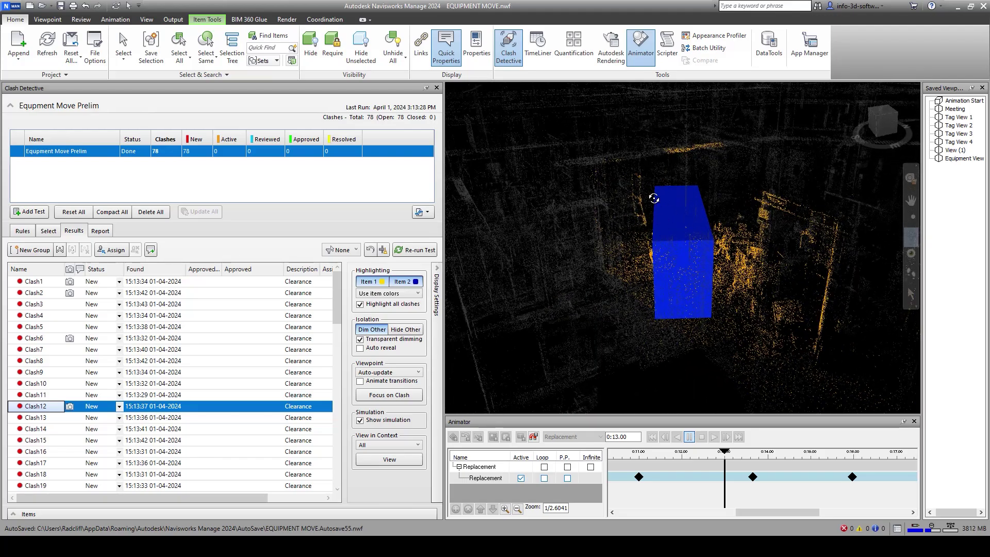
{"action": "middle_click_drag", "start_coordinate": [642, 213], "coordinate": [595, 258], "text": "shift"}
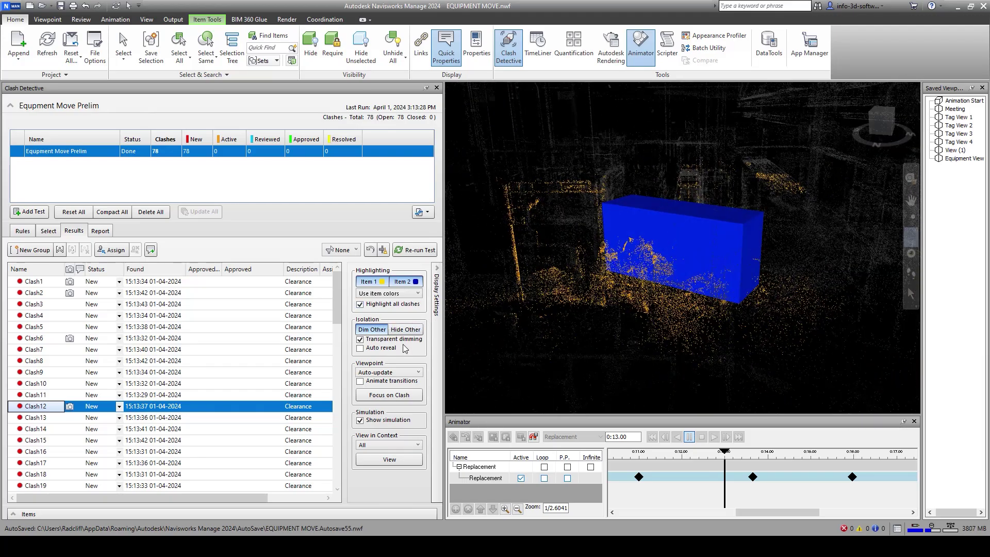
Step: Hide other items, remove the Item 1 highlight, and move to Clash54
{"action": "left_click", "coordinate": [404, 330]}
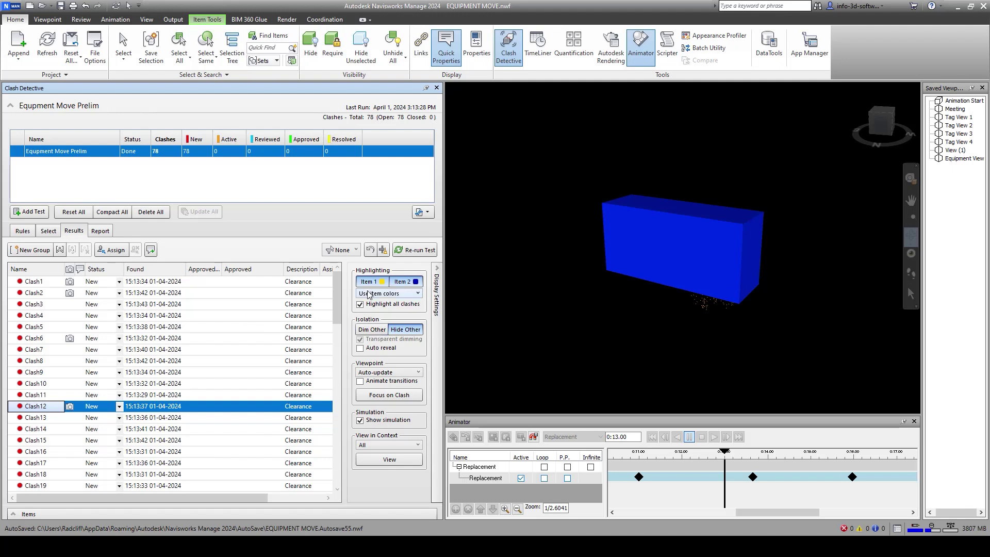
{"action": "left_click", "coordinate": [379, 284]}
{"action": "left_click_drag", "start_coordinate": [694, 304], "coordinate": [715, 285]}
{"action": "scroll", "coordinate": [58, 410], "scroll_direction": "down", "scroll_amount": 10}
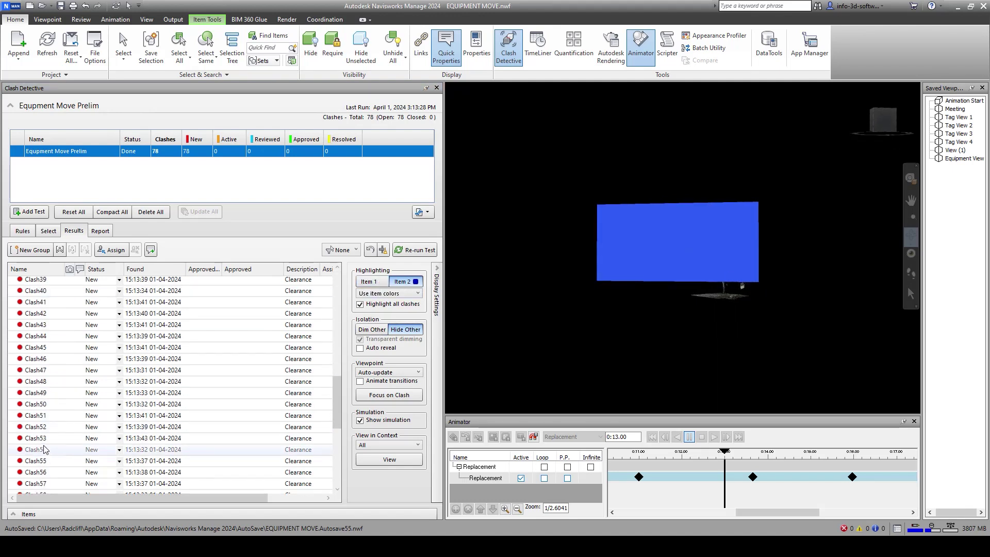
{"action": "left_click", "coordinate": [44, 449]}
{"action": "middle_click_drag", "start_coordinate": [685, 274], "coordinate": [634, 288], "text": "shift"}
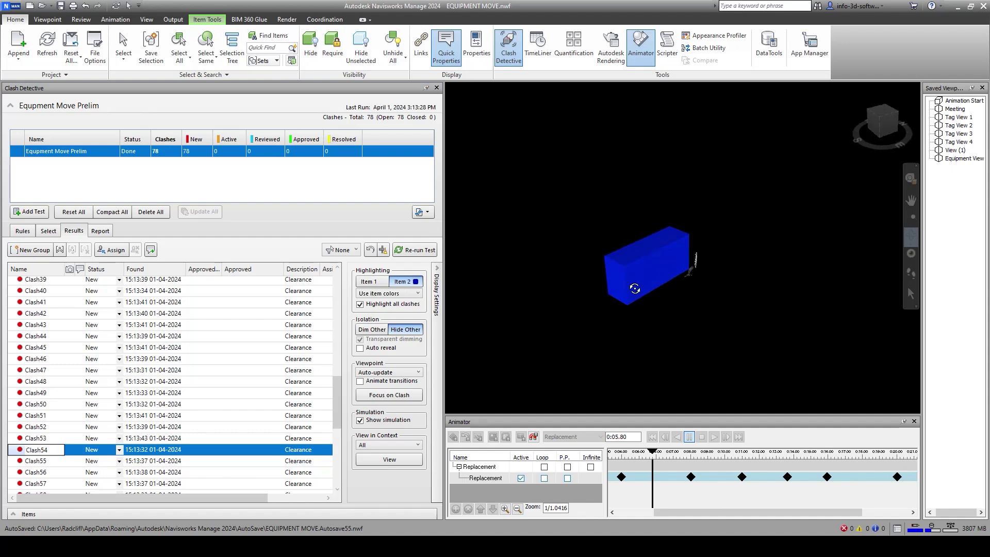
Step: Dim Clash54's surroundings with Item 1 in yellow, then scrub the animation from 0:00 to 0:20.67
{"action": "left_click", "coordinate": [372, 329]}
{"action": "left_click", "coordinate": [370, 281]}
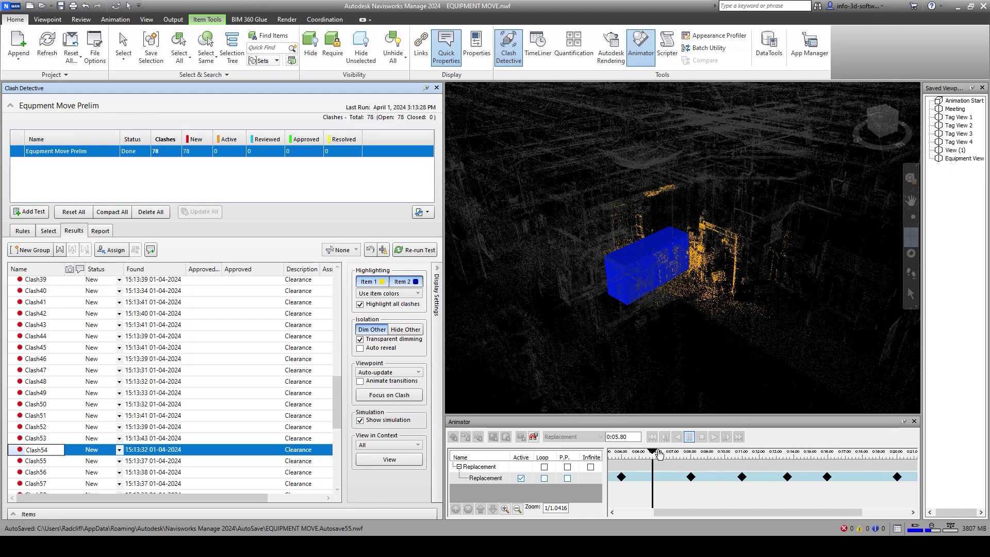
{"action": "left_click_drag", "start_coordinate": [654, 454], "coordinate": [572, 458]}
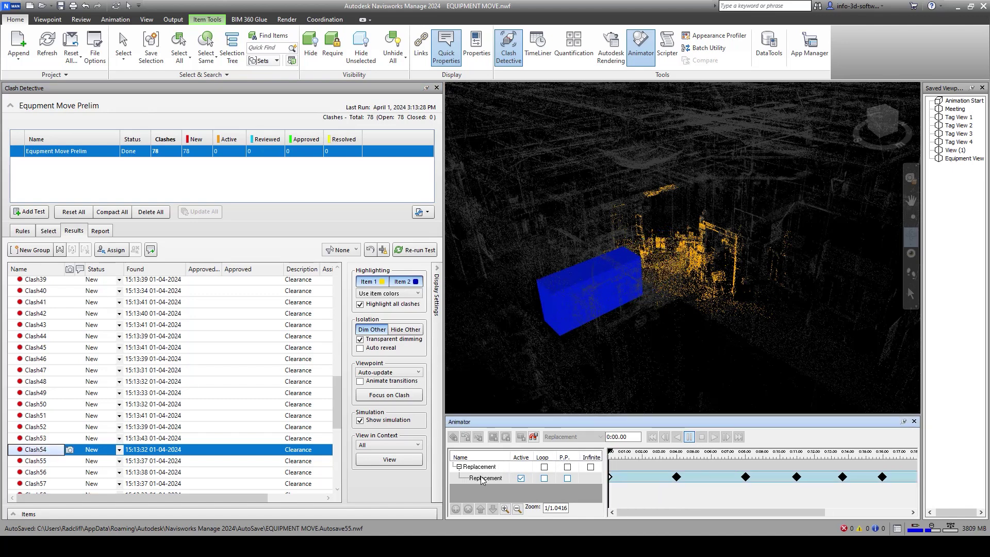
{"action": "left_click_drag", "start_coordinate": [612, 453], "coordinate": [987, 480]}
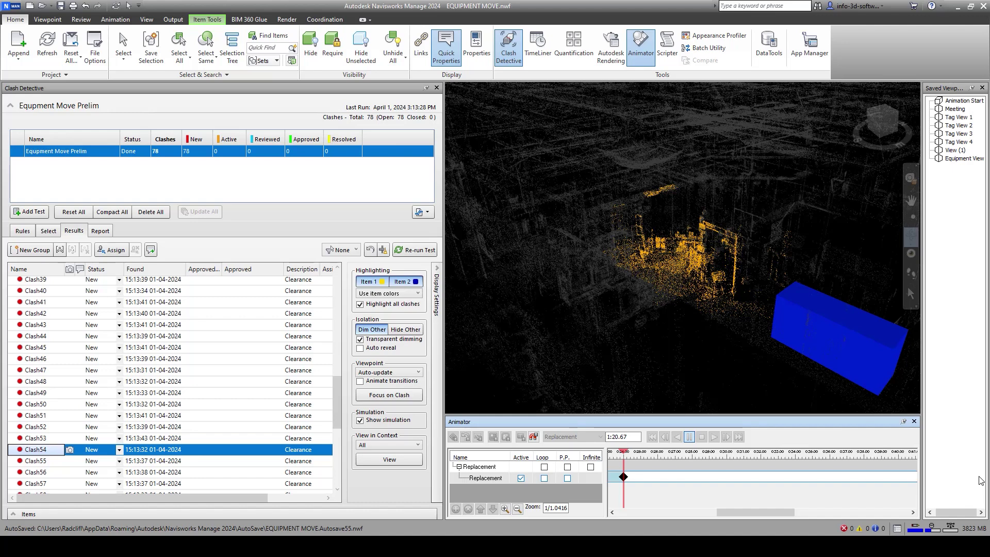
Step: Write the HTML clash report over Equipment Move.html on the Desktop, then return to Results
{"action": "left_click", "coordinate": [101, 231]}
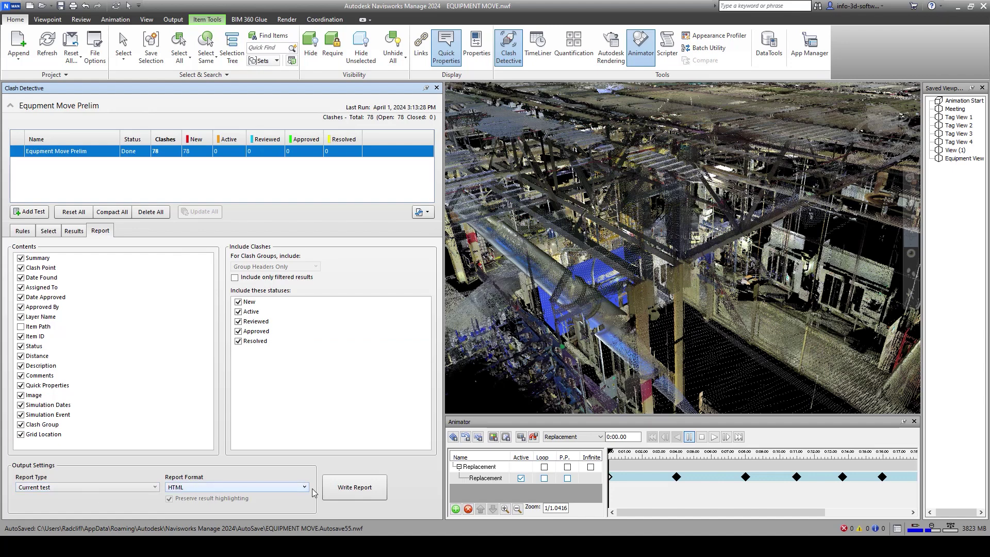
{"action": "left_click", "coordinate": [350, 487]}
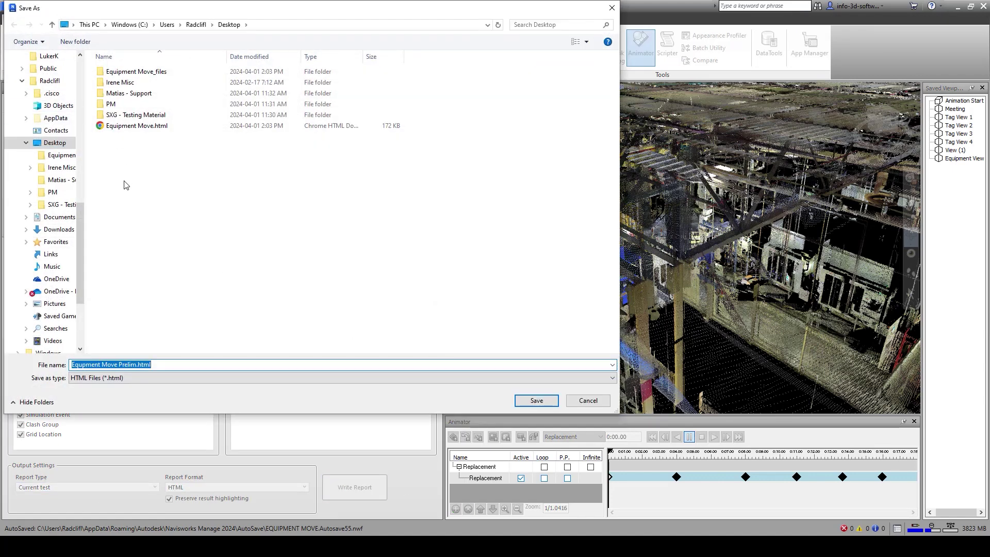
{"action": "left_click", "coordinate": [135, 126]}
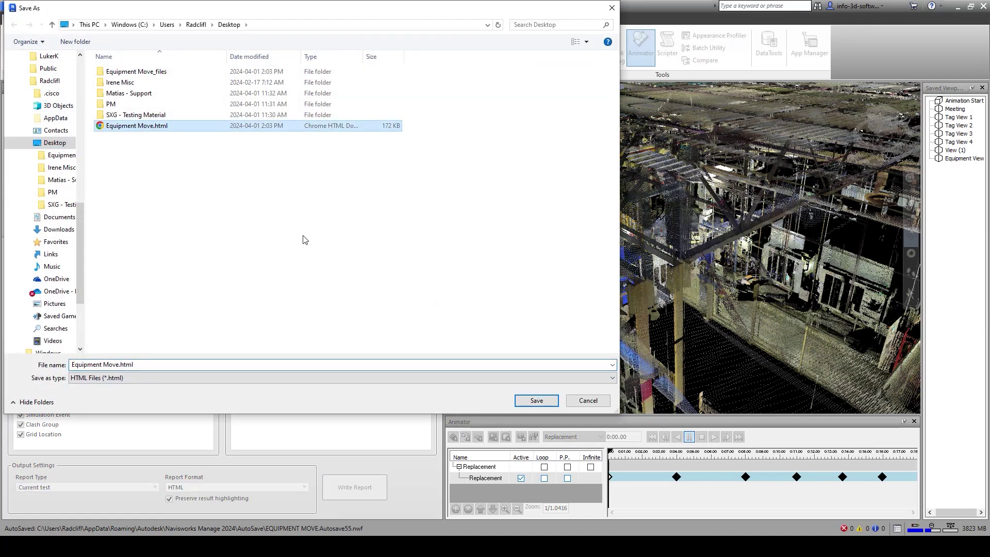
{"action": "left_click", "coordinate": [534, 401]}
{"action": "left_click", "coordinate": [513, 274]}
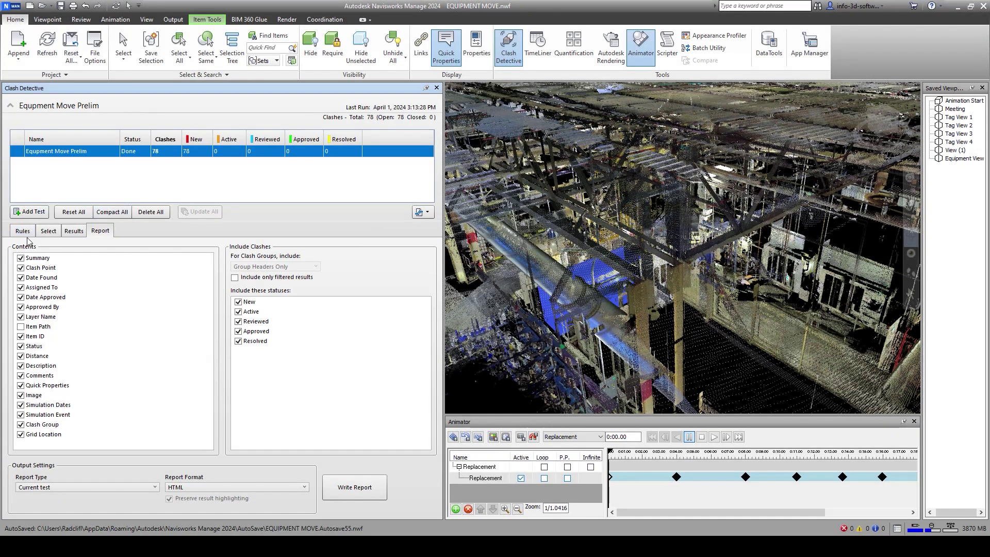
{"action": "left_click", "coordinate": [74, 230]}
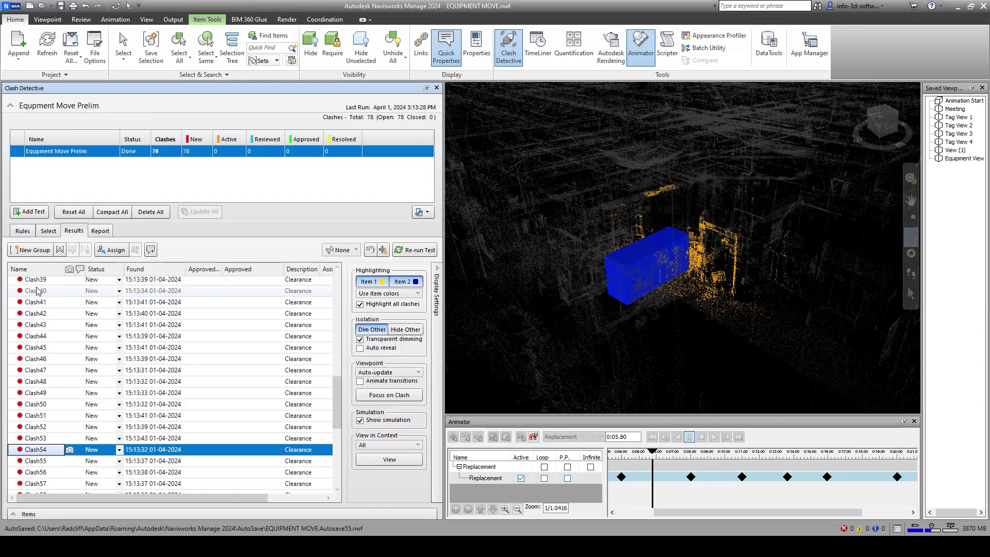
Step: Select Clash39 and cancel the assignment dialog without assigning anyone
{"action": "left_click", "coordinate": [41, 281]}
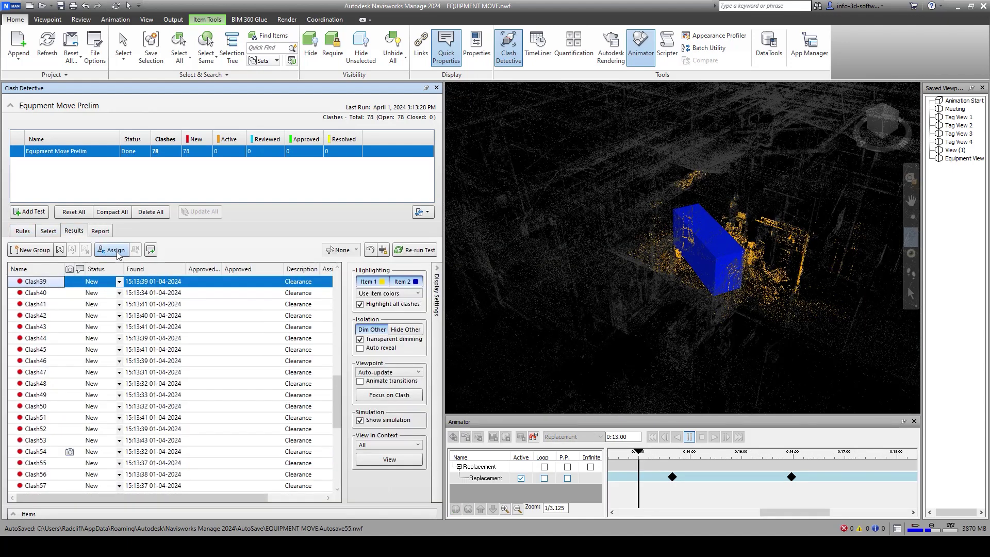
{"action": "left_click", "coordinate": [114, 250]}
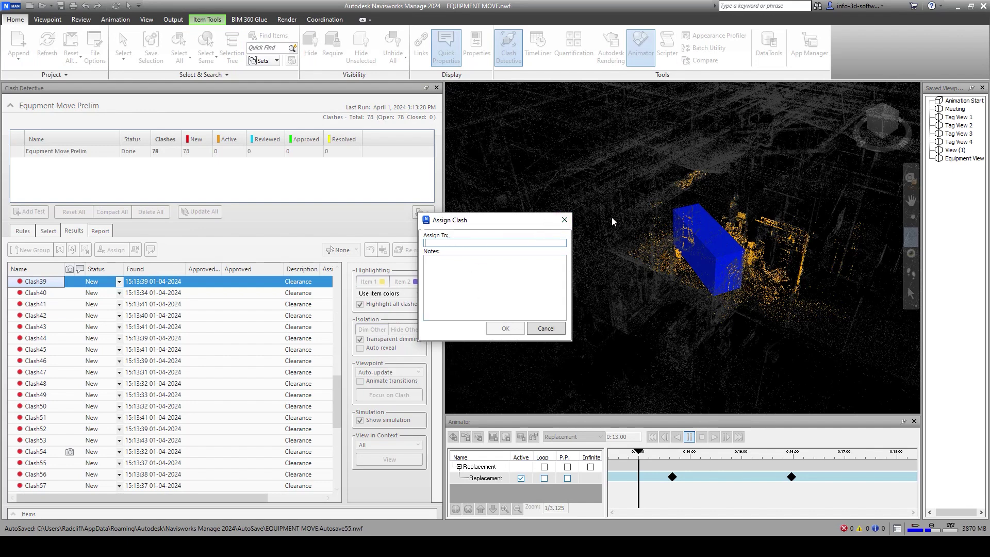
{"action": "left_click", "coordinate": [564, 220]}
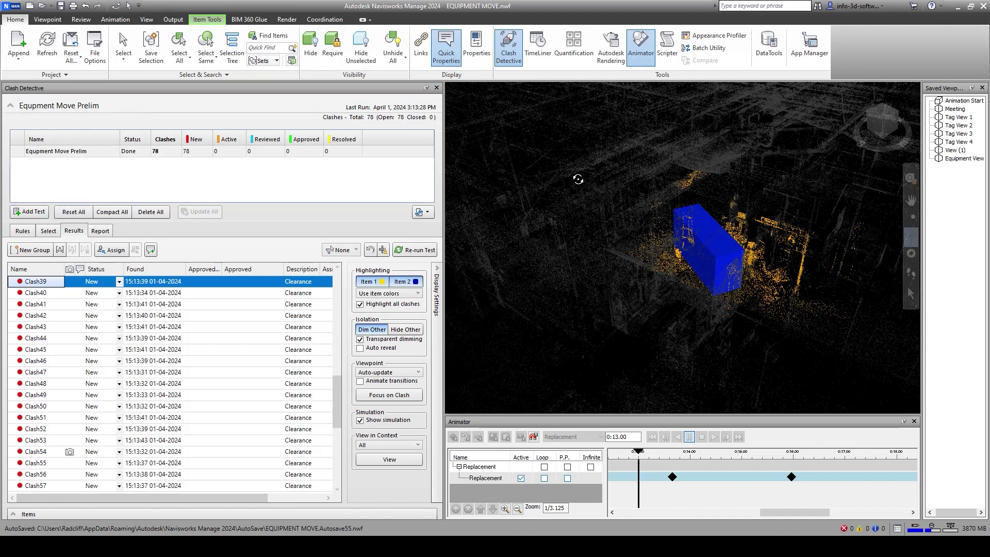
Step: Switch to the Home tab, collapse Display Settings, and close Clash Detective
{"action": "left_click", "coordinate": [48, 19]}
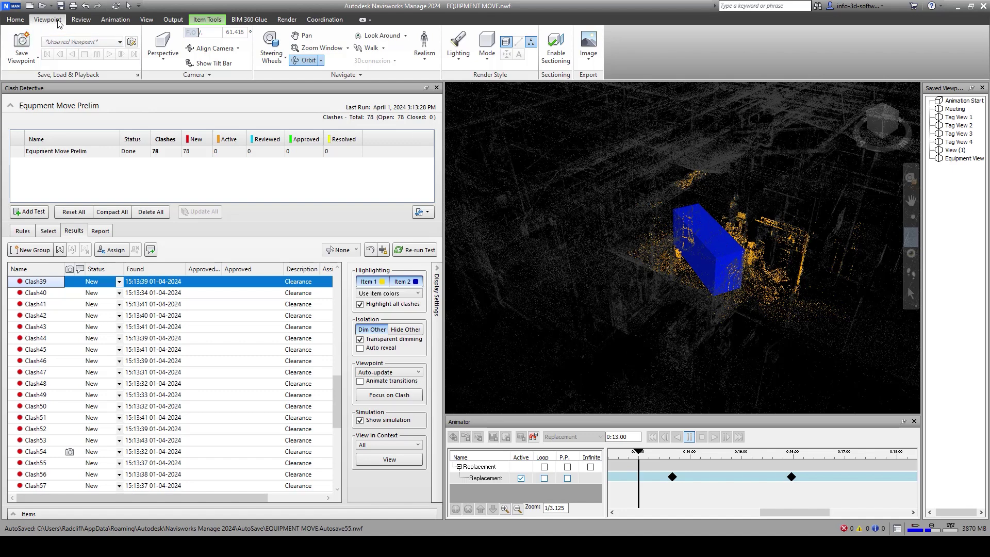
{"action": "left_click", "coordinate": [16, 20]}
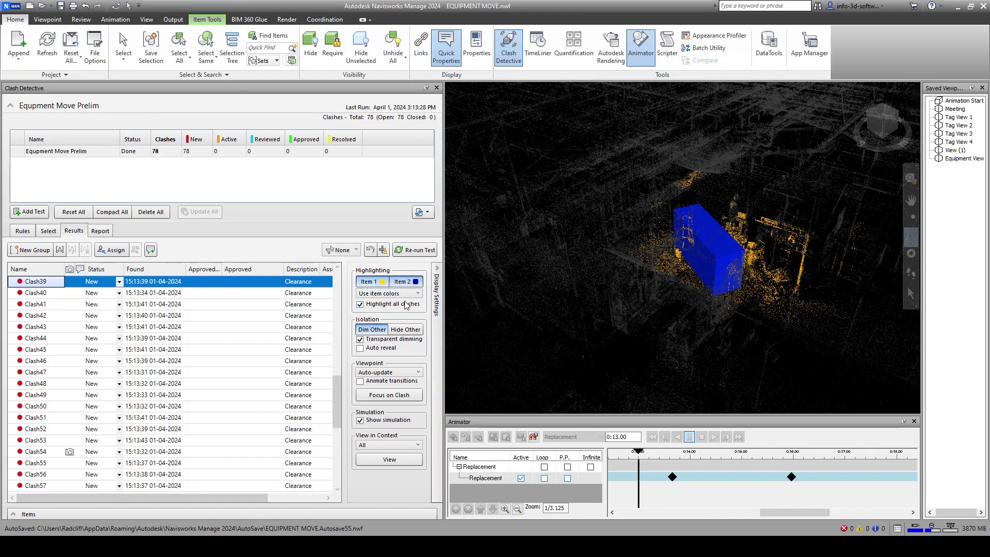
{"action": "left_click", "coordinate": [436, 268]}
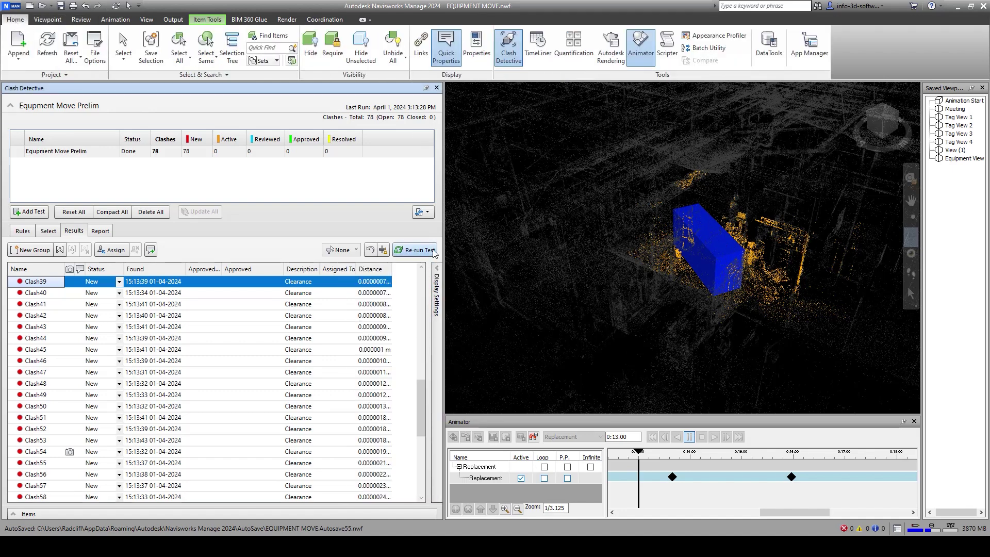
{"action": "left_click", "coordinate": [437, 88]}
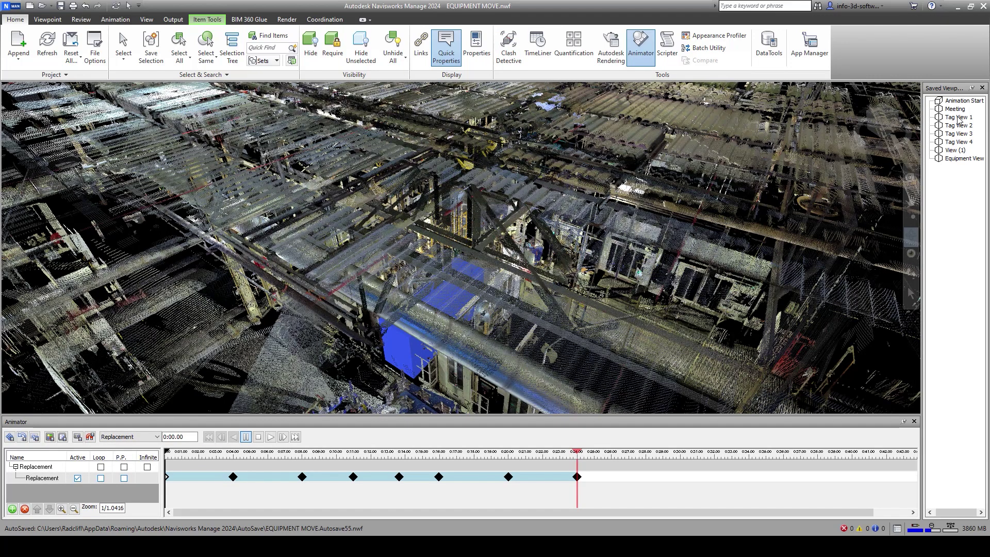
Step: Go to the saved Equipment View viewpoint and hide the CLASH.rcp point cloud in the Selection Tree
{"action": "left_click", "coordinate": [962, 159]}
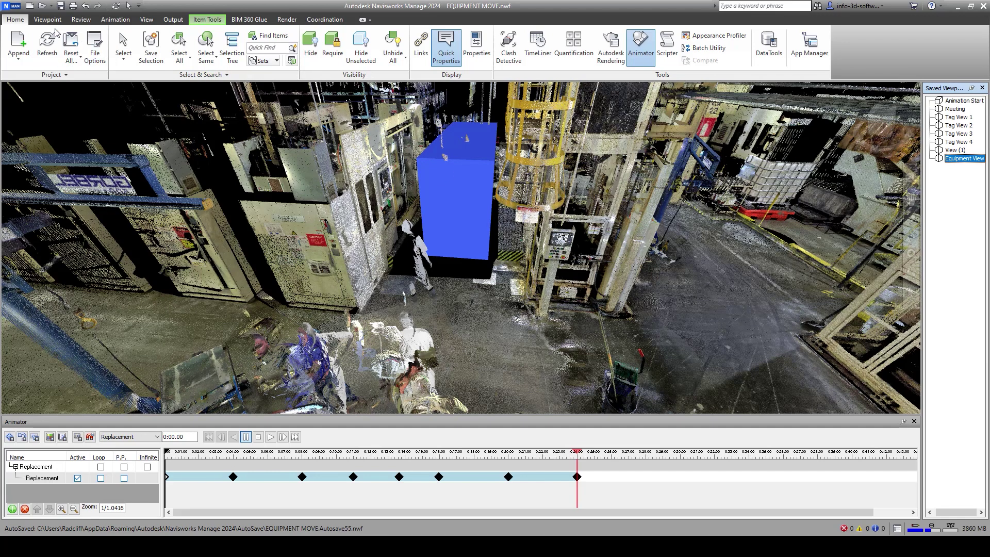
{"action": "left_click", "coordinate": [232, 47]}
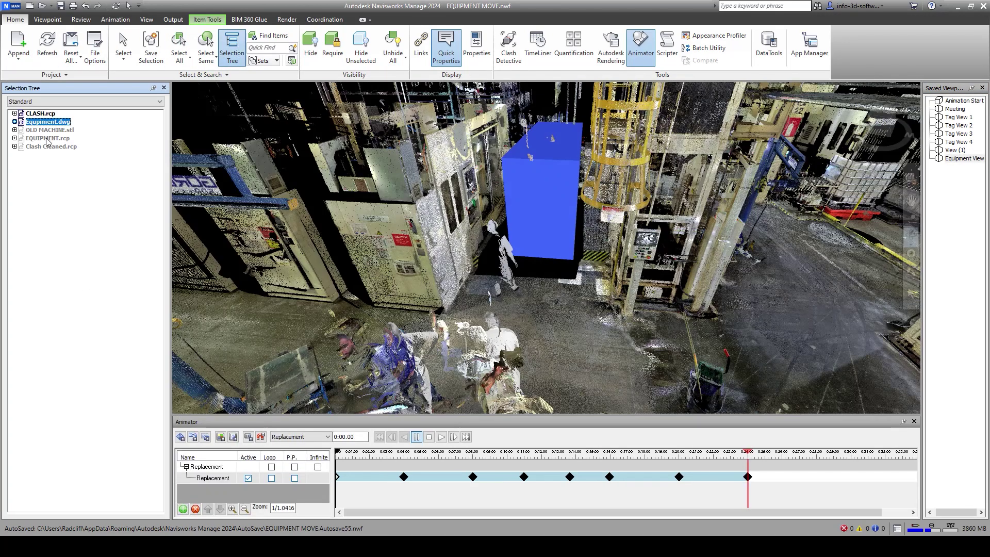
{"action": "left_click", "coordinate": [41, 114]}
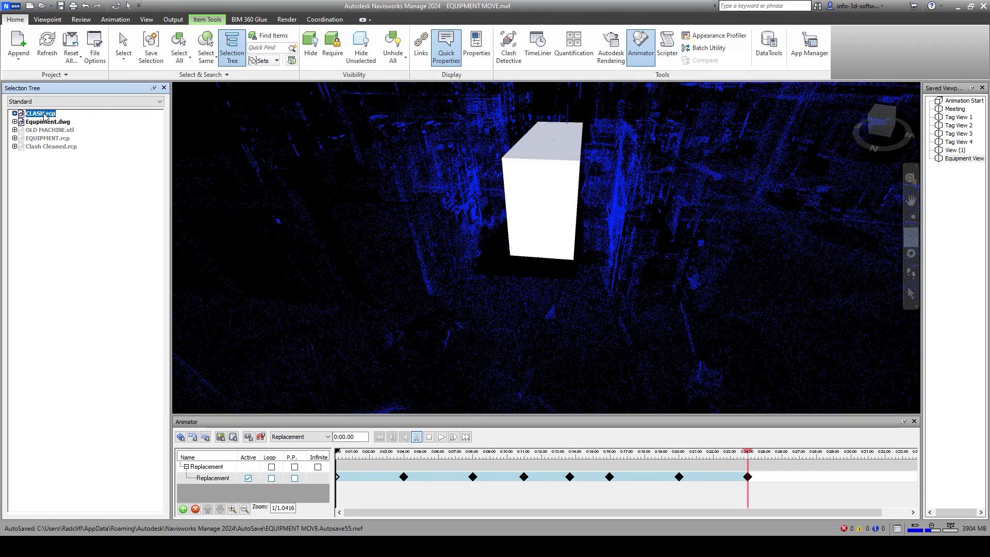
{"action": "right_click", "coordinate": [46, 114]}
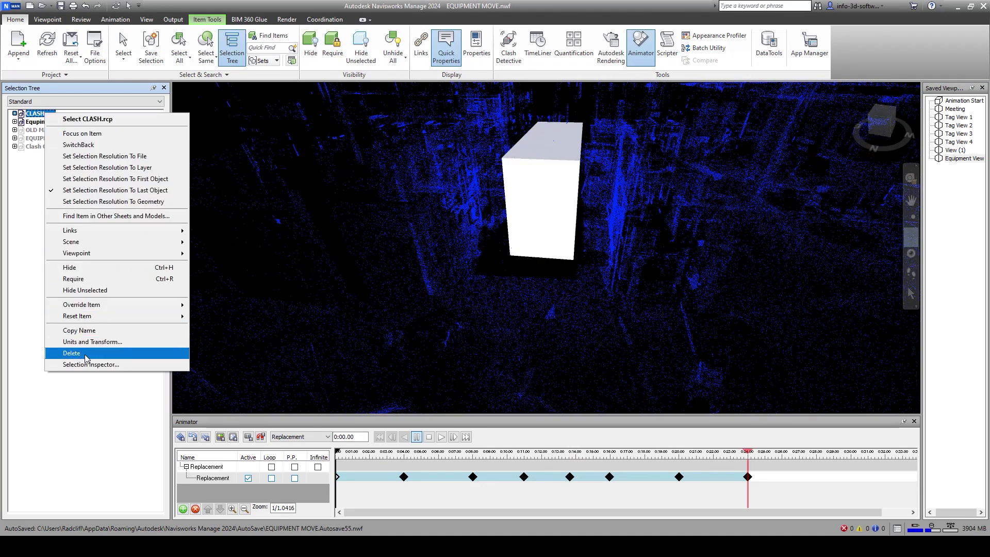
{"action": "left_click", "coordinate": [72, 268]}
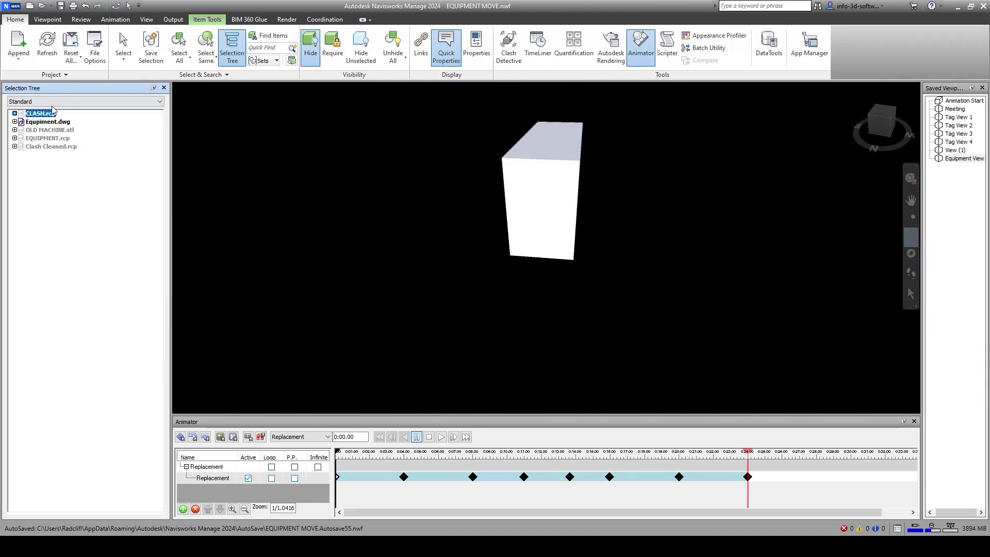
Step: Unhide the Clash Cleaned.rcp point cloud and view the equipment box in true colours
{"action": "left_click", "coordinate": [52, 147]}
{"action": "right_click", "coordinate": [54, 147]}
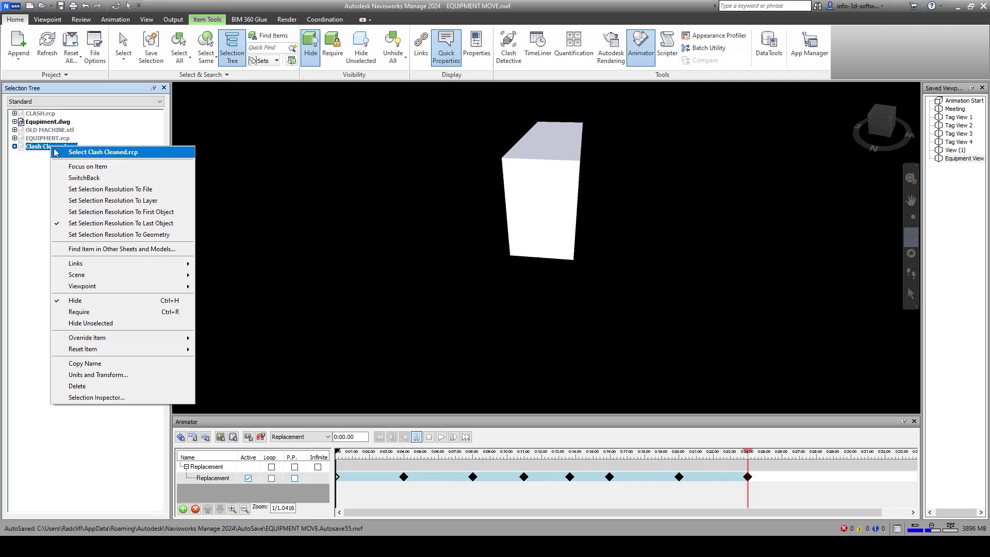
{"action": "left_click", "coordinate": [75, 301]}
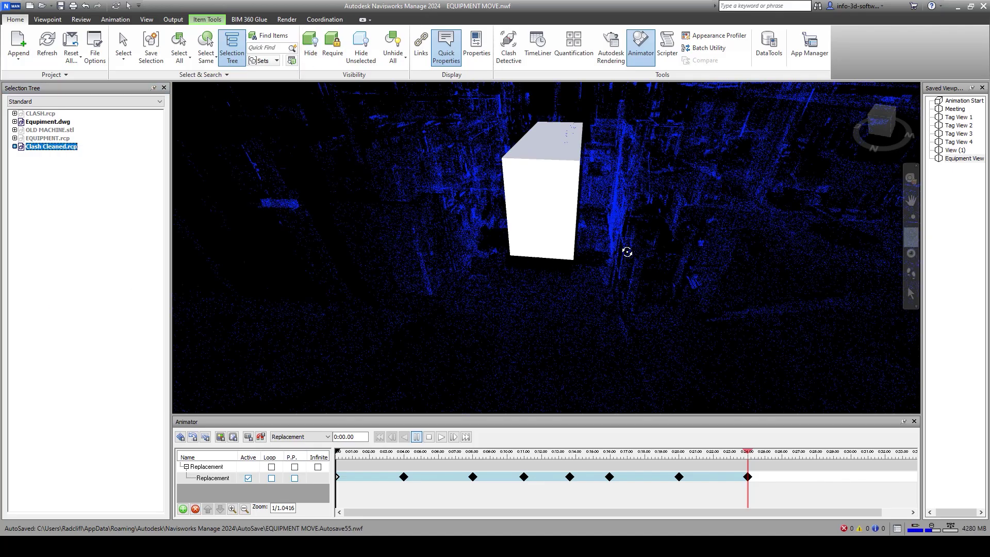
{"action": "left_click_drag", "start_coordinate": [625, 249], "coordinate": [349, 369]}
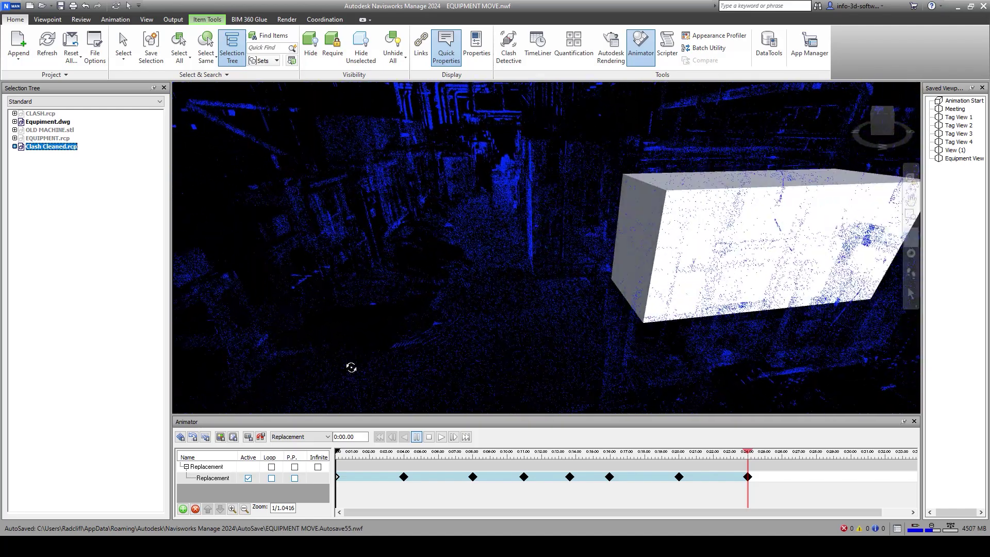
{"action": "left_click_drag", "start_coordinate": [408, 291], "coordinate": [597, 308]}
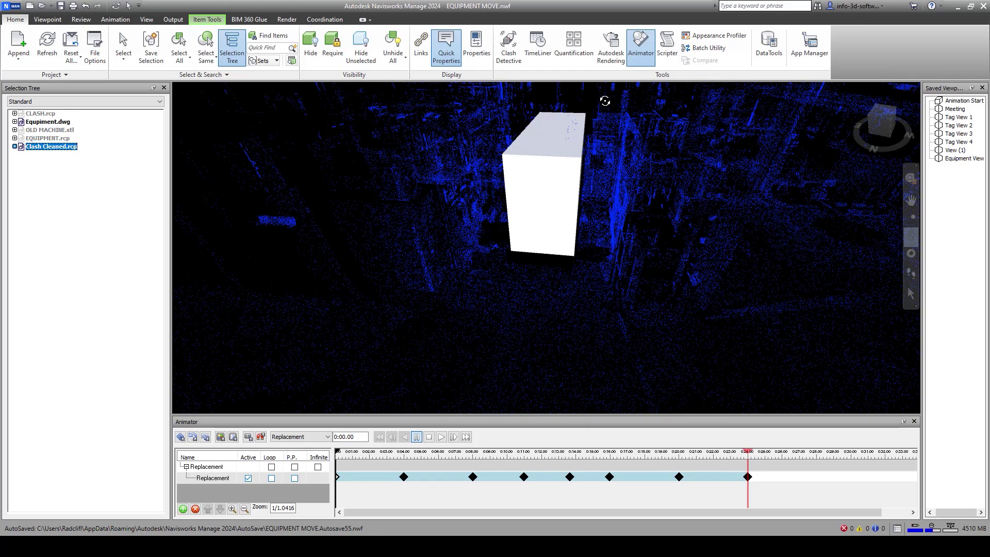
{"action": "scroll", "coordinate": [592, 198], "scroll_direction": "down", "scroll_amount": 3}
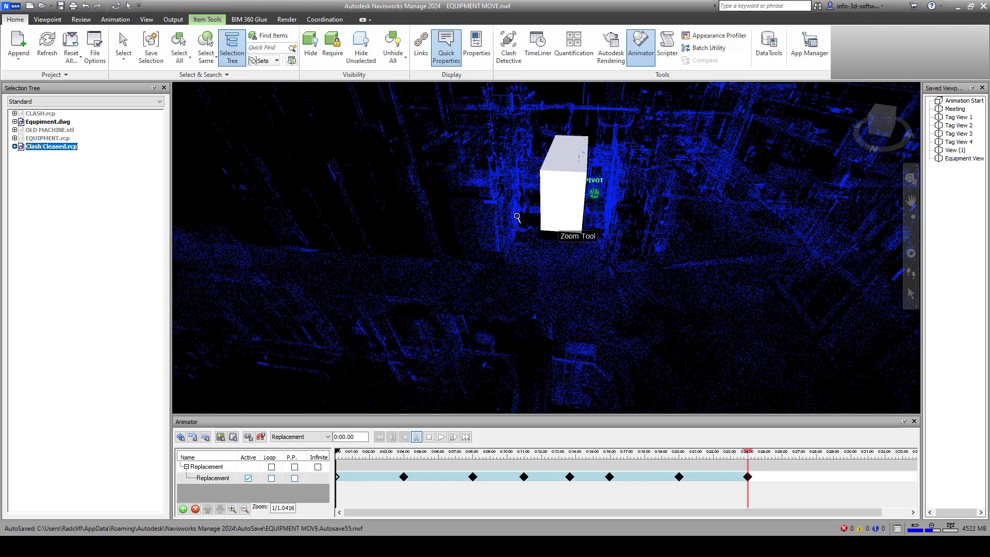
{"action": "left_click", "coordinate": [80, 175]}
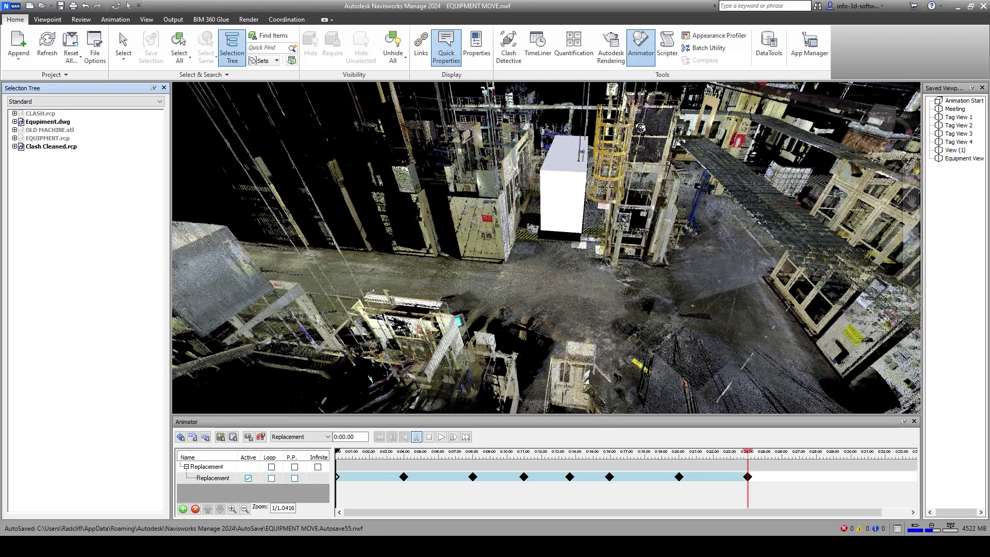
Step: Add a new clash test in Clash Detective named 'Equipment Move - Cleaned Up'
{"action": "left_click", "coordinate": [508, 51]}
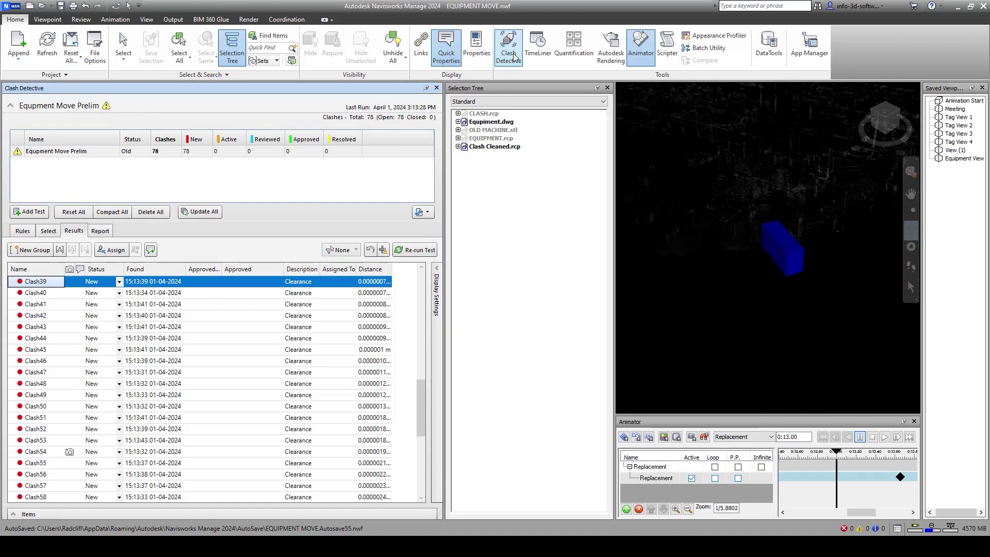
{"action": "left_click", "coordinate": [28, 212]}
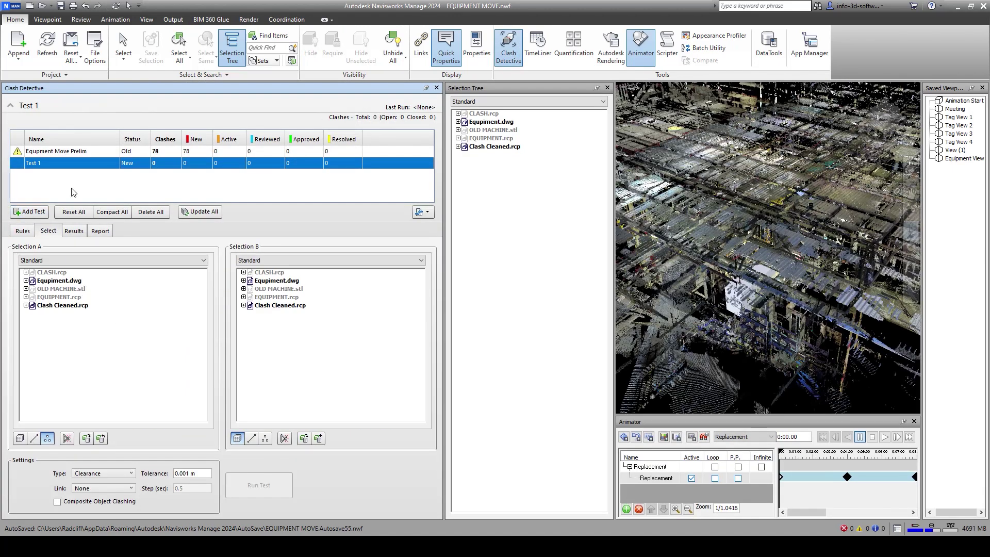
{"action": "double_click", "coordinate": [50, 163]}
{"action": "type", "text": "Equipmen"}
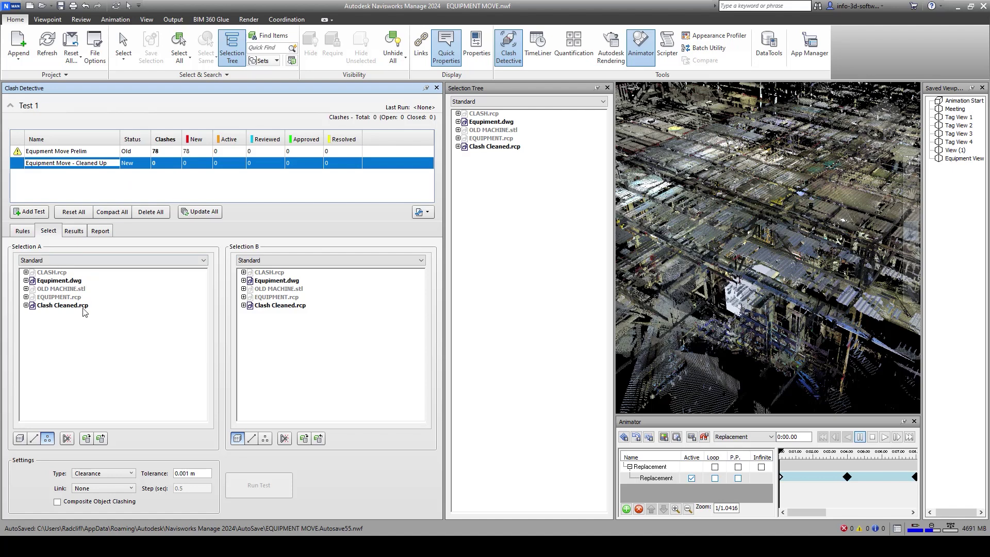
Step: Run Clash Cleaned.rcp against Equipment.dwg linked to the Replacement animation, finding 7 clashes
{"action": "left_click", "coordinate": [56, 306]}
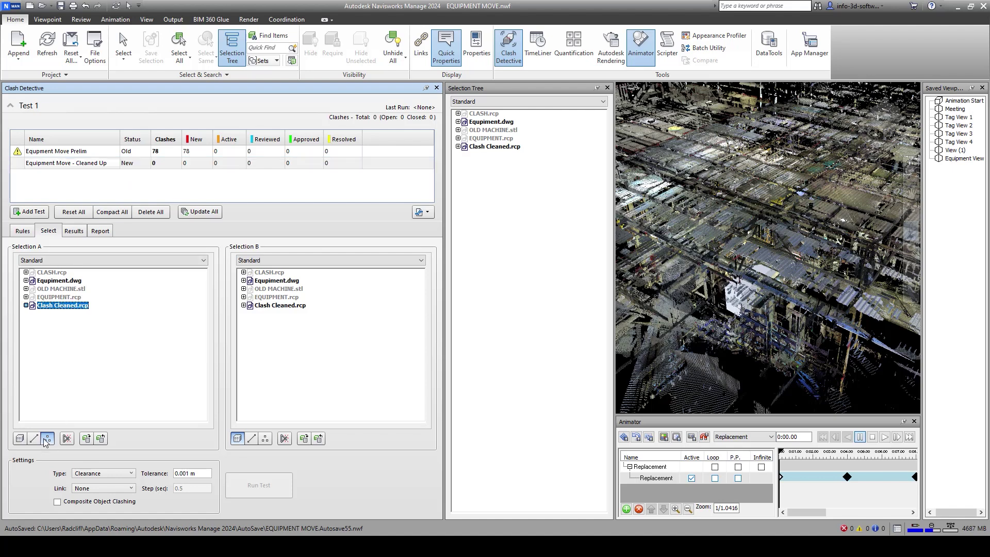
{"action": "left_click", "coordinate": [283, 283]}
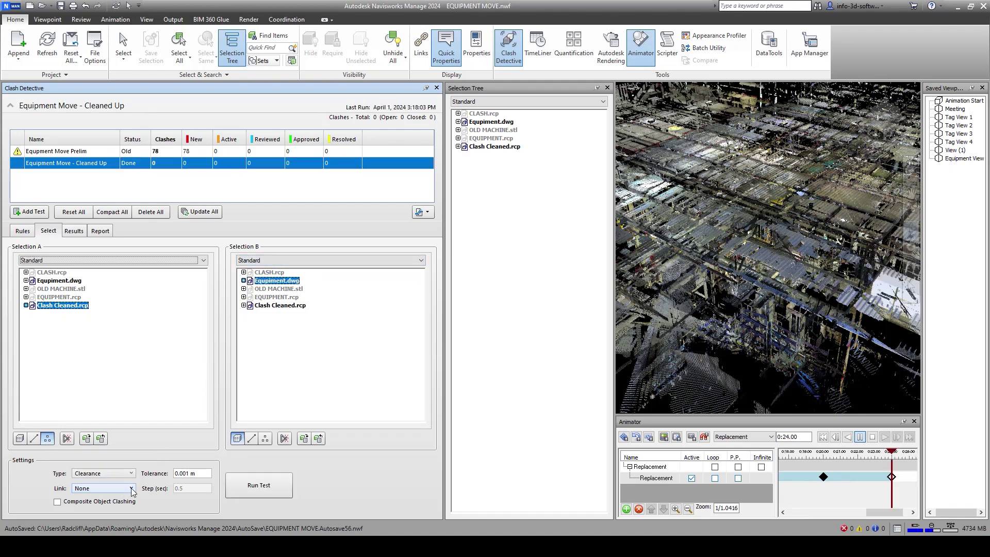
{"action": "left_click", "coordinate": [132, 488]}
{"action": "left_click", "coordinate": [91, 515]}
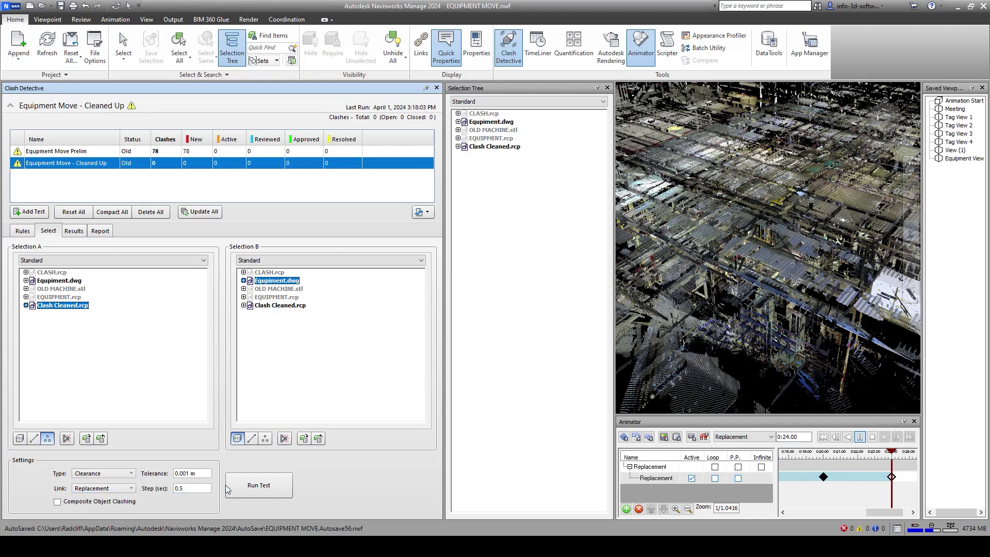
{"action": "left_click", "coordinate": [270, 480]}
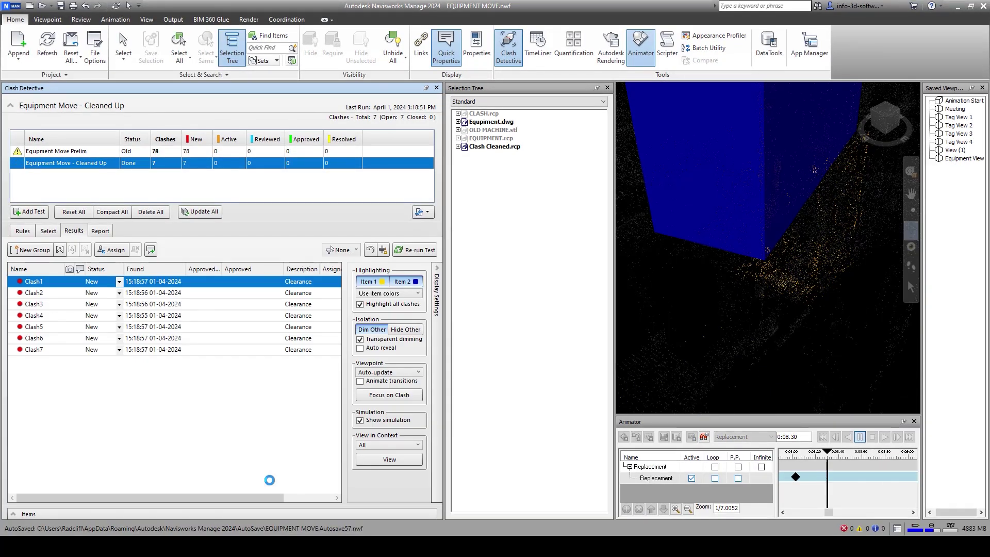
{"action": "scroll", "coordinate": [713, 251], "scroll_direction": "down", "scroll_amount": 5}
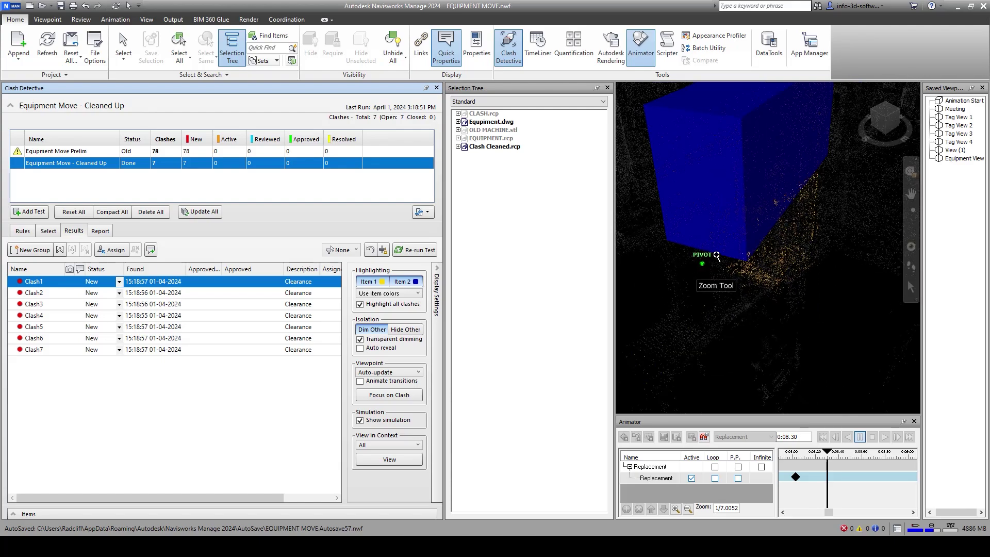
{"action": "middle_click_drag", "start_coordinate": [712, 251], "coordinate": [747, 232], "text": "shift"}
Step: Show the clashing machine in its own colours and set Clash1's status to Approved
{"action": "left_click", "coordinate": [369, 282]}
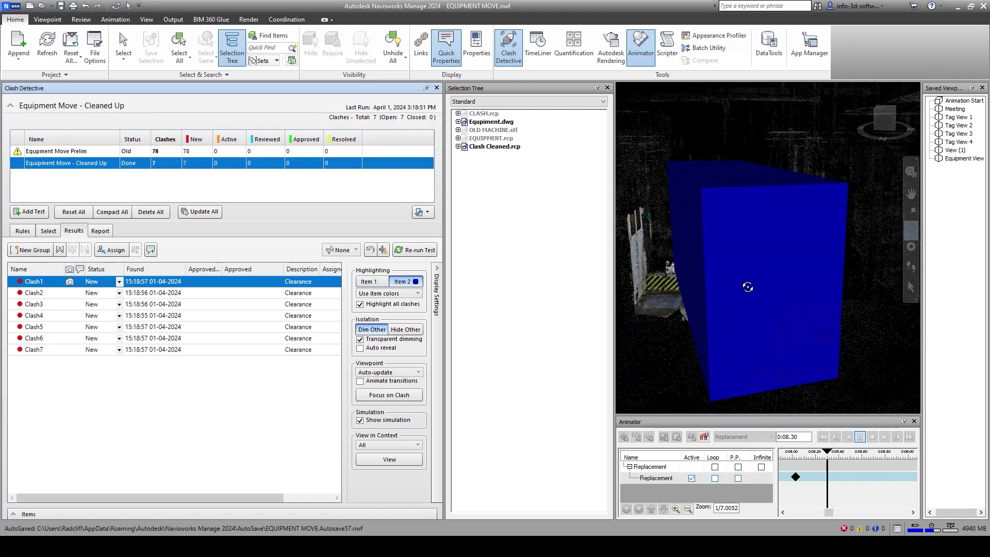
{"action": "mouse_move", "coordinate": [751, 287]}
{"action": "middle_mouse_down", "text": "shift"}
{"action": "mouse_move", "coordinate": [739, 282]}
{"action": "mouse_move", "coordinate": [675, 312]}
{"action": "mouse_move", "coordinate": [696, 348]}
{"action": "mouse_move", "coordinate": [721, 339]}
{"action": "middle_mouse_up", "text": "shift"}
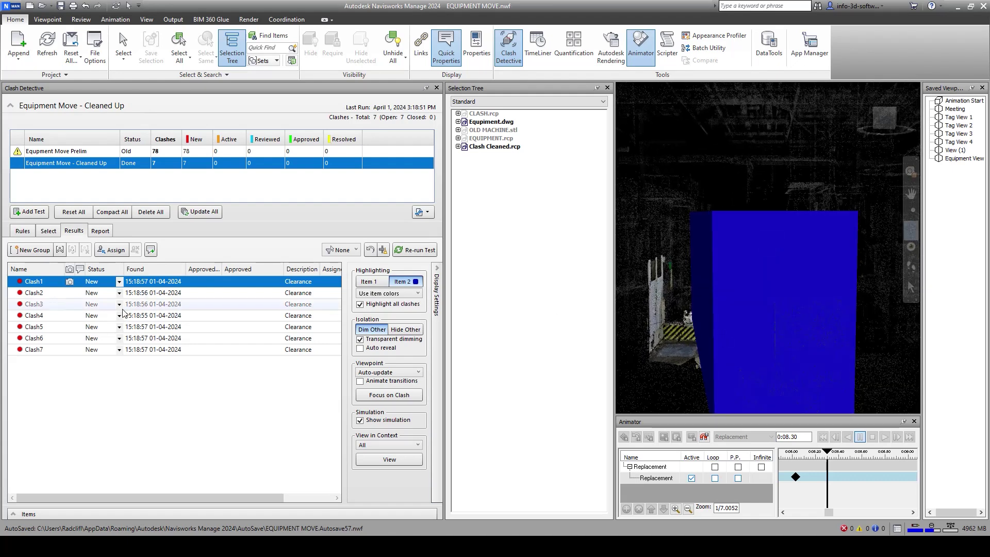
{"action": "left_click", "coordinate": [119, 281]}
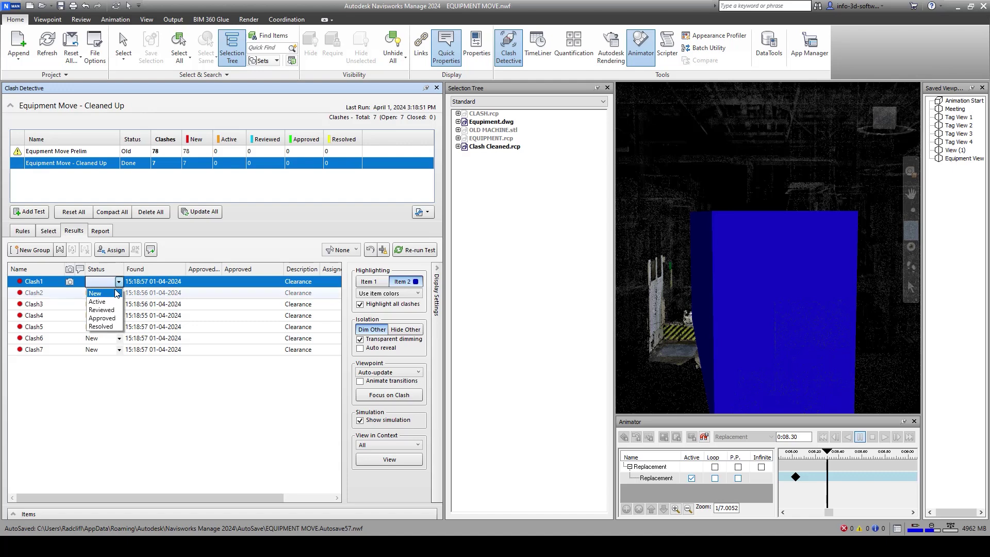
{"action": "left_click", "coordinate": [102, 318]}
Step: Inspect Clash2's equipment and set its status to Active instead of Reviewed
{"action": "left_click", "coordinate": [58, 296]}
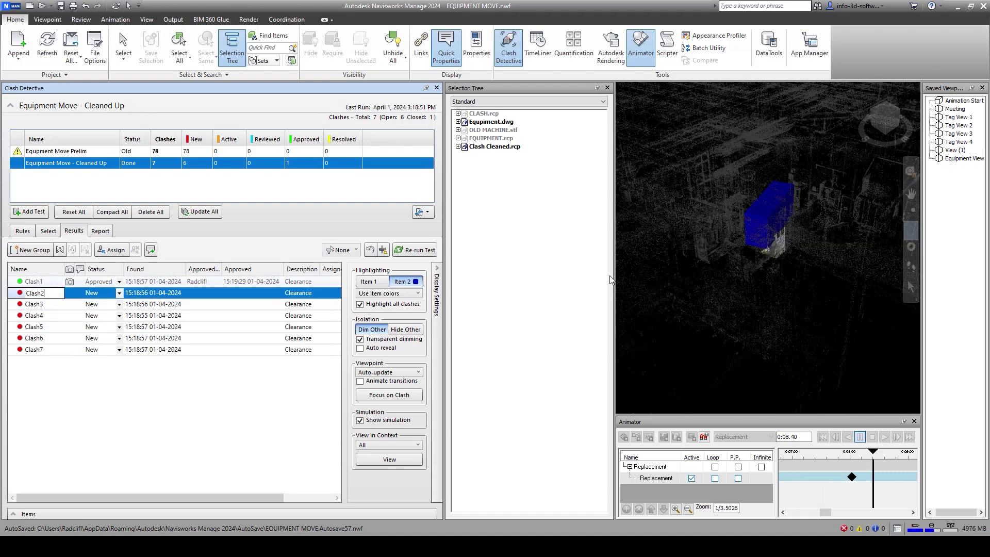
{"action": "mouse_move", "coordinate": [777, 248]}
{"action": "left_mouse_down"}
{"action": "mouse_move", "coordinate": [761, 223]}
{"action": "mouse_move", "coordinate": [703, 245]}
{"action": "mouse_move", "coordinate": [745, 214]}
{"action": "left_mouse_up"}
{"action": "scroll", "coordinate": [746, 212], "scroll_direction": "up", "scroll_amount": 3}
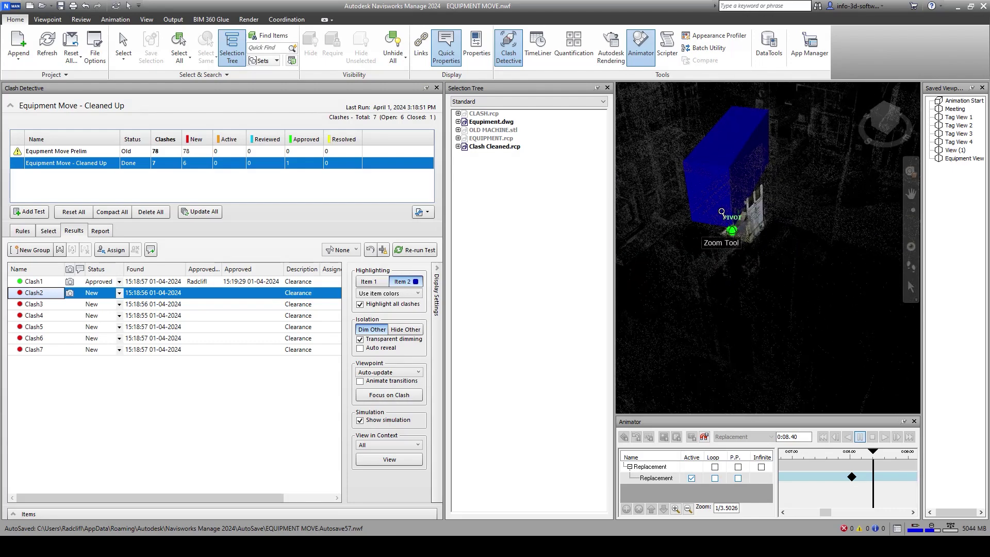
{"action": "scroll", "coordinate": [746, 212], "scroll_direction": "up", "scroll_amount": 5}
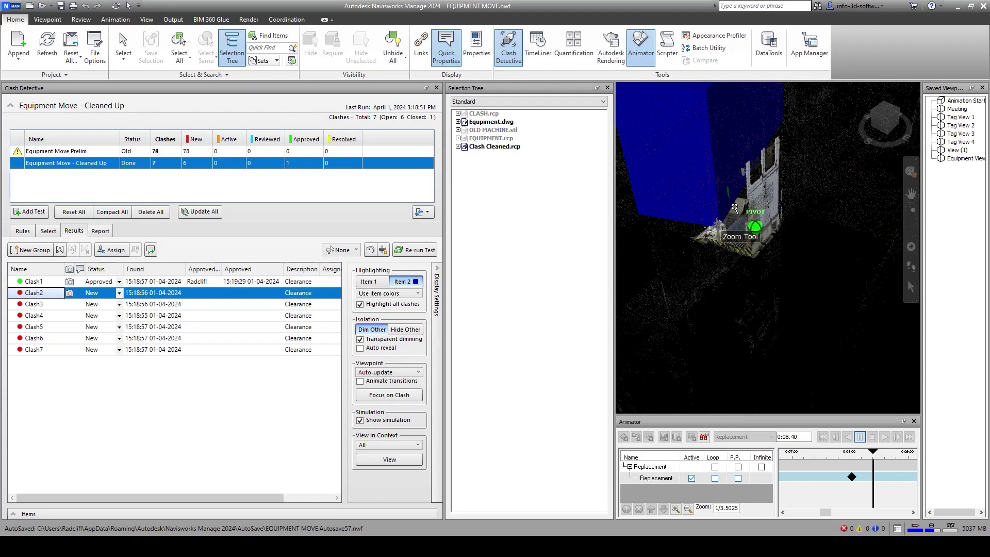
{"action": "mouse_move", "coordinate": [734, 208]}
{"action": "left_mouse_down"}
{"action": "mouse_move", "coordinate": [723, 223]}
{"action": "mouse_move", "coordinate": [733, 182]}
{"action": "mouse_move", "coordinate": [732, 203]}
{"action": "left_mouse_up"}
{"action": "left_click", "coordinate": [118, 292]}
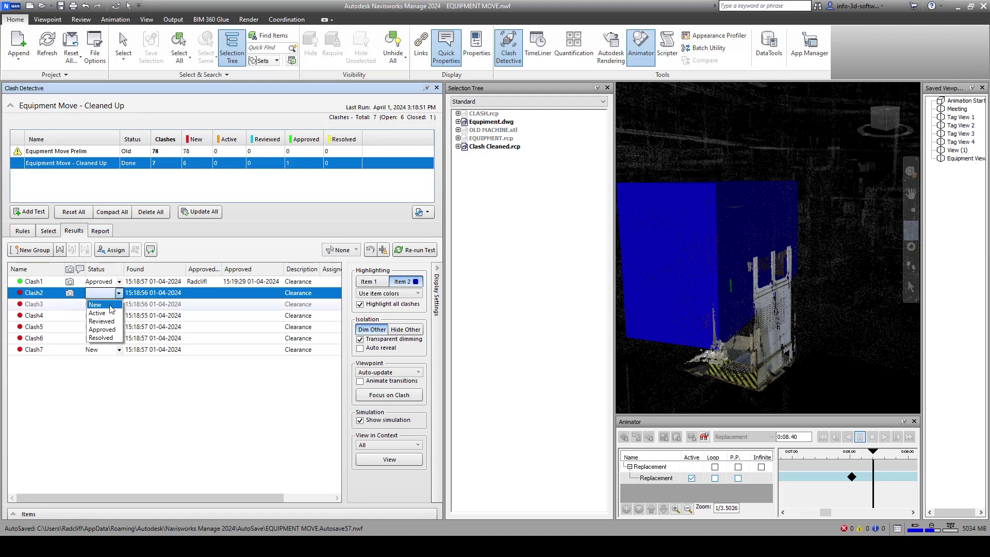
{"action": "left_click", "coordinate": [103, 321]}
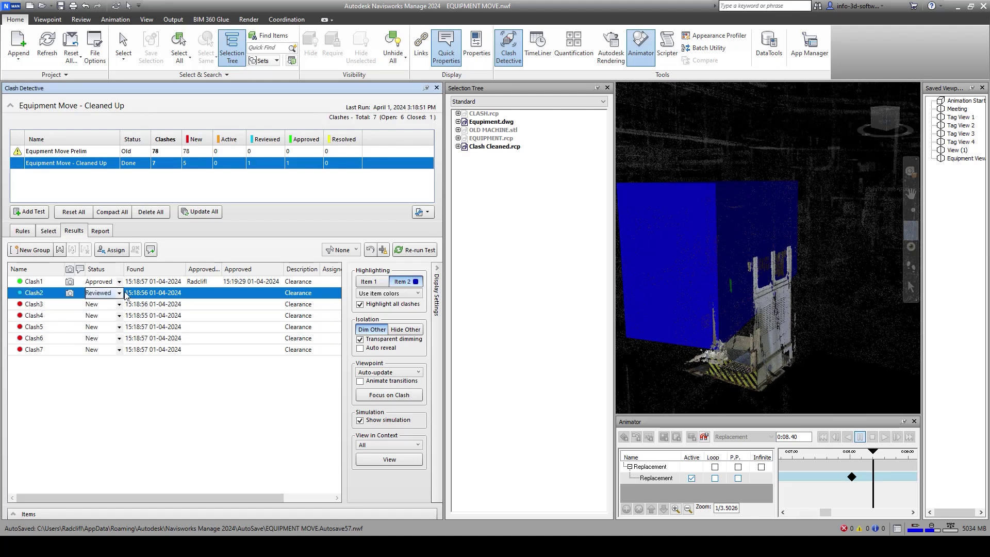
{"action": "left_click", "coordinate": [119, 293]}
{"action": "left_click", "coordinate": [103, 312]}
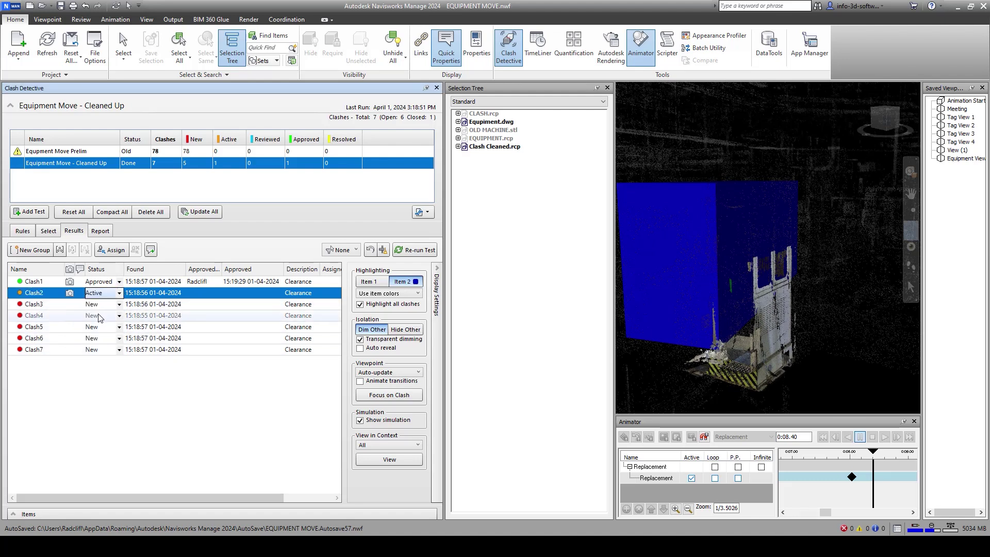
{"action": "double_click", "coordinate": [31, 349]}
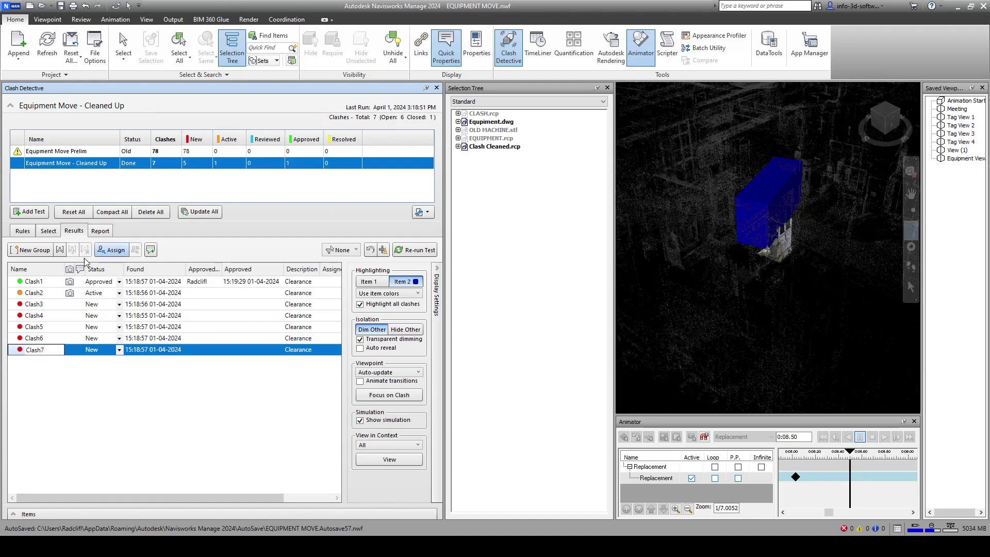
Step: Select Clash3, hide all other items and orbit in close on the clashing equipment
{"action": "left_click", "coordinate": [39, 338]}
{"action": "left_click", "coordinate": [39, 326]}
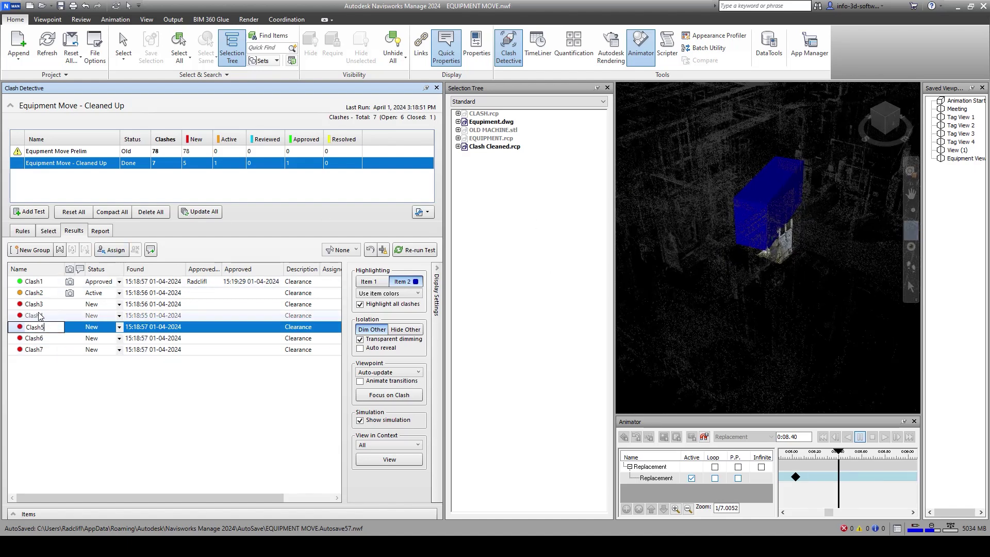
{"action": "left_click", "coordinate": [39, 316]}
{"action": "left_click", "coordinate": [36, 304]}
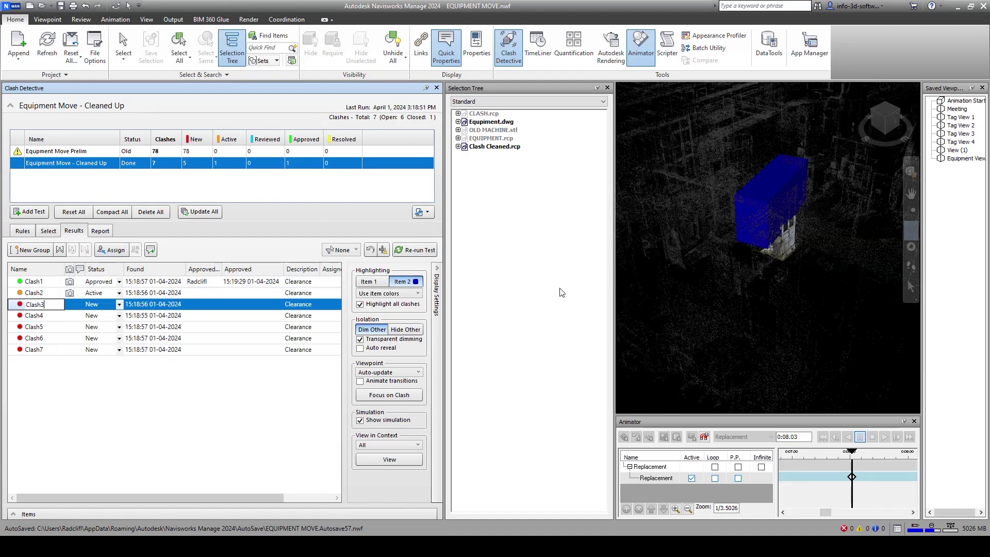
{"action": "scroll", "coordinate": [804, 239], "scroll_direction": "up", "scroll_amount": 3}
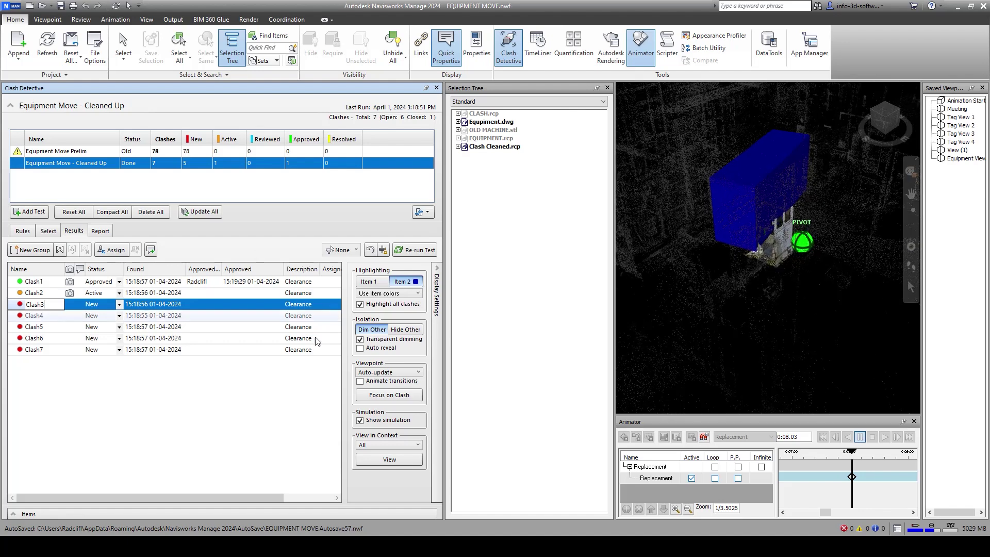
{"action": "left_click", "coordinate": [405, 329]}
{"action": "middle_click_drag", "start_coordinate": [763, 242], "coordinate": [736, 206], "text": "shift"}
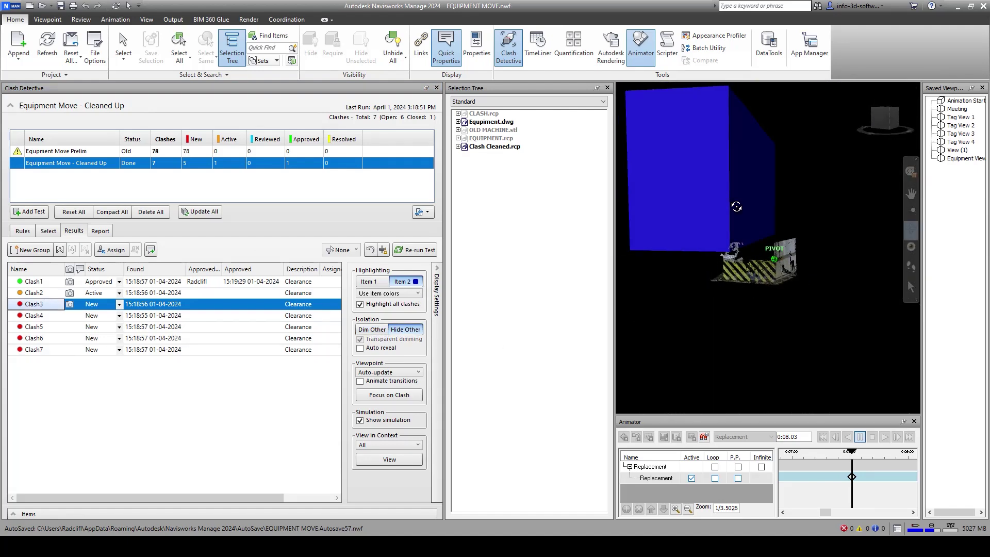
Step: Inspect Clash4 and Clash5 up close, then switch from Hide Other to Dim Other
{"action": "key", "text": "Down"}
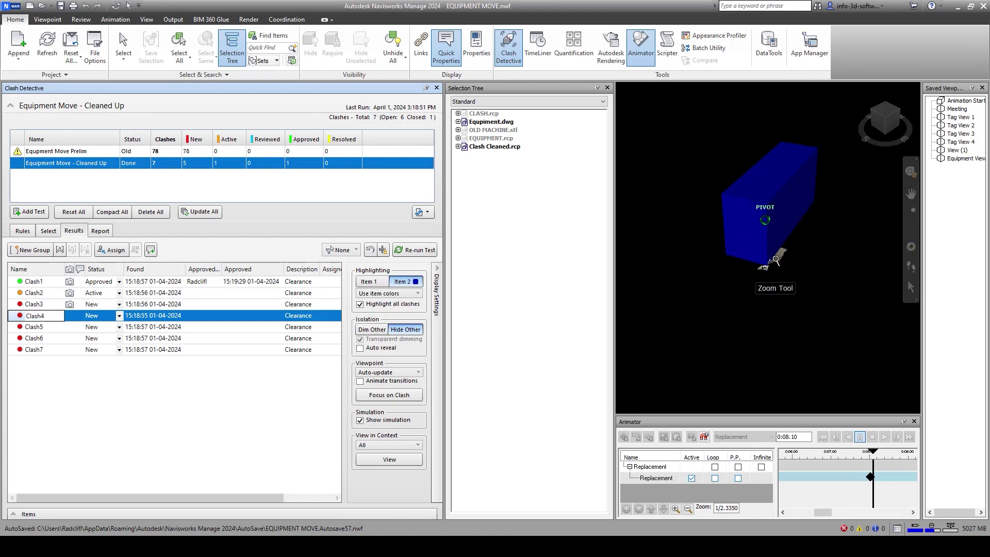
{"action": "middle_click_drag", "start_coordinate": [775, 259], "coordinate": [732, 239], "text": "shift"}
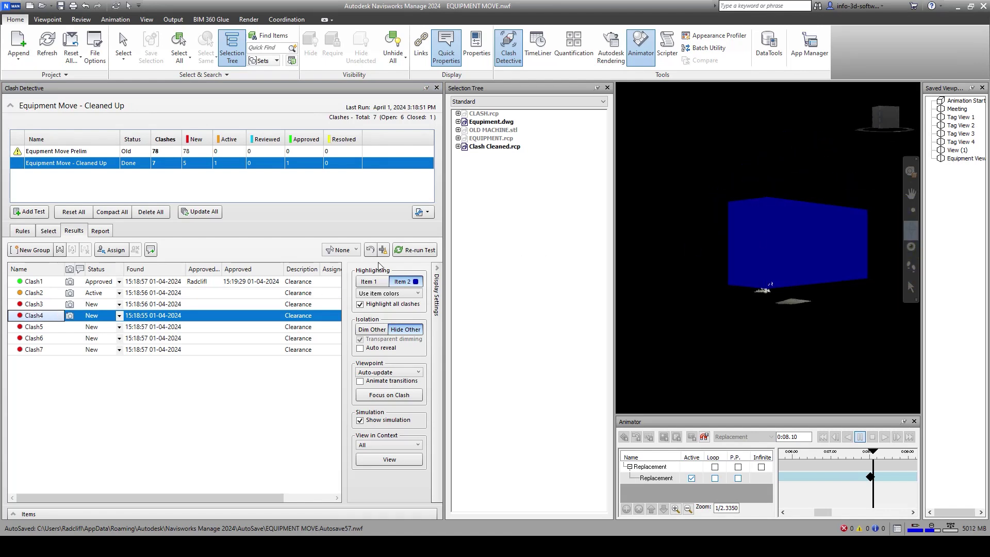
{"action": "key", "text": "Down"}
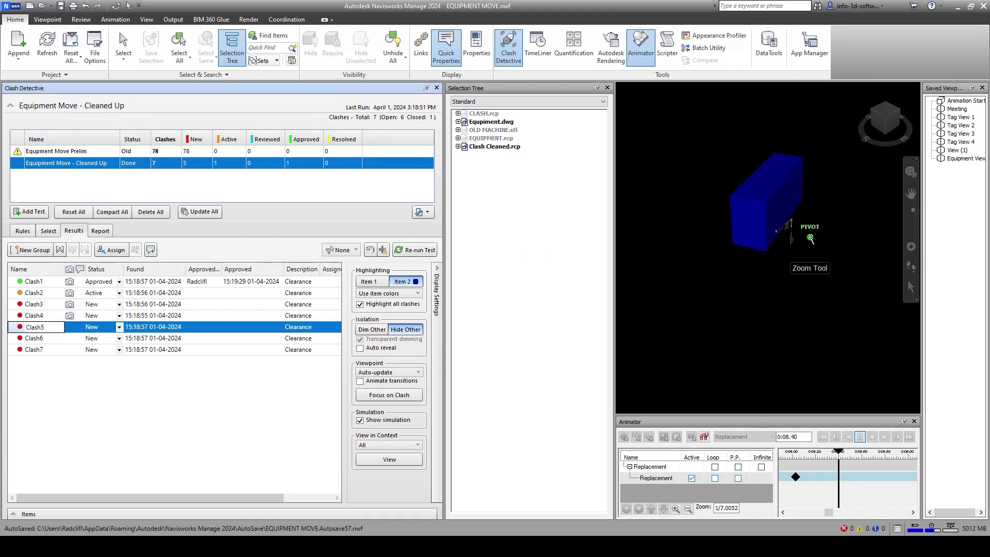
{"action": "middle_click_drag", "start_coordinate": [810, 239], "coordinate": [804, 217], "text": "shift"}
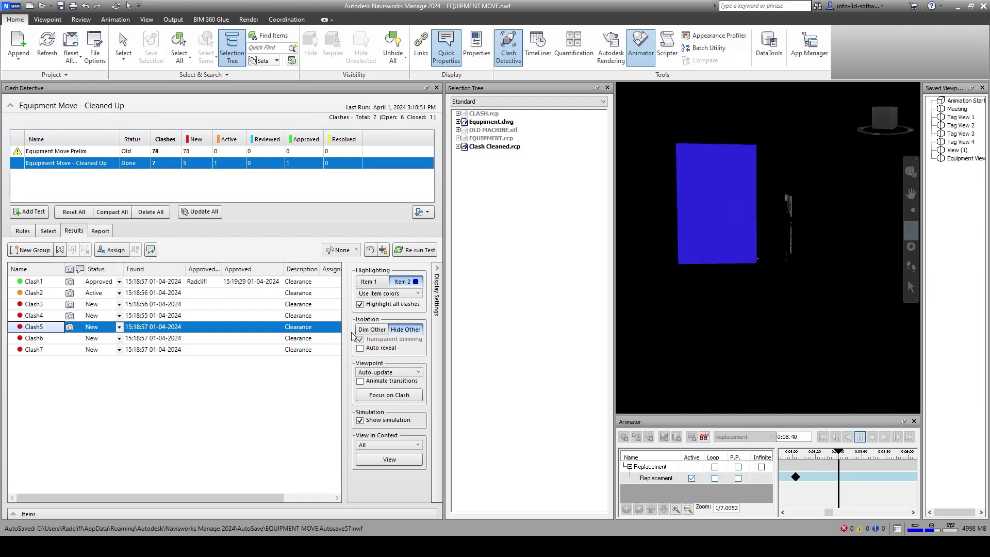
{"action": "left_click", "coordinate": [405, 330]}
{"action": "left_click", "coordinate": [364, 330]}
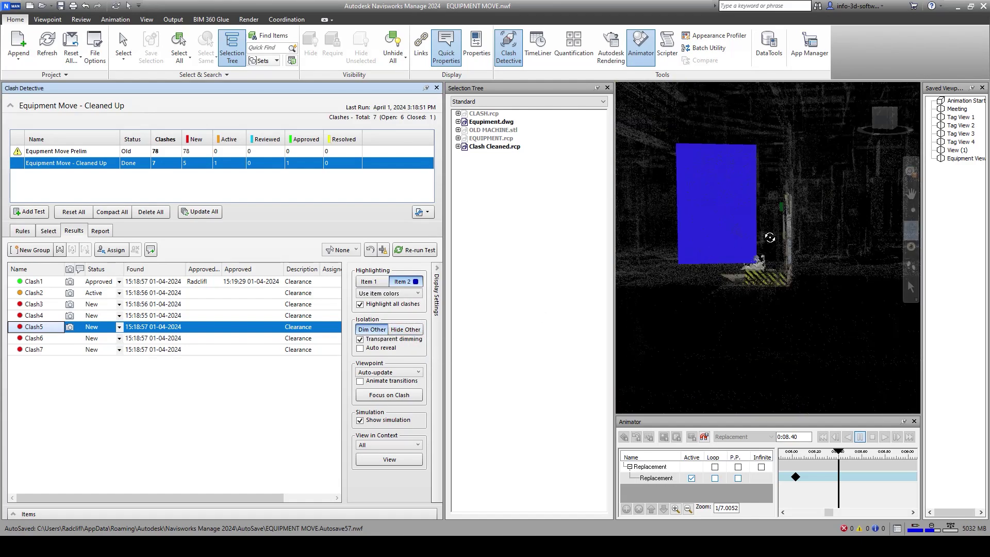
{"action": "mouse_move", "coordinate": [769, 237]}
{"action": "middle_mouse_down", "text": "shift"}
{"action": "mouse_move", "coordinate": [747, 227]}
{"action": "mouse_move", "coordinate": [756, 231]}
{"action": "mouse_move", "coordinate": [749, 235]}
{"action": "middle_mouse_up", "text": "shift"}
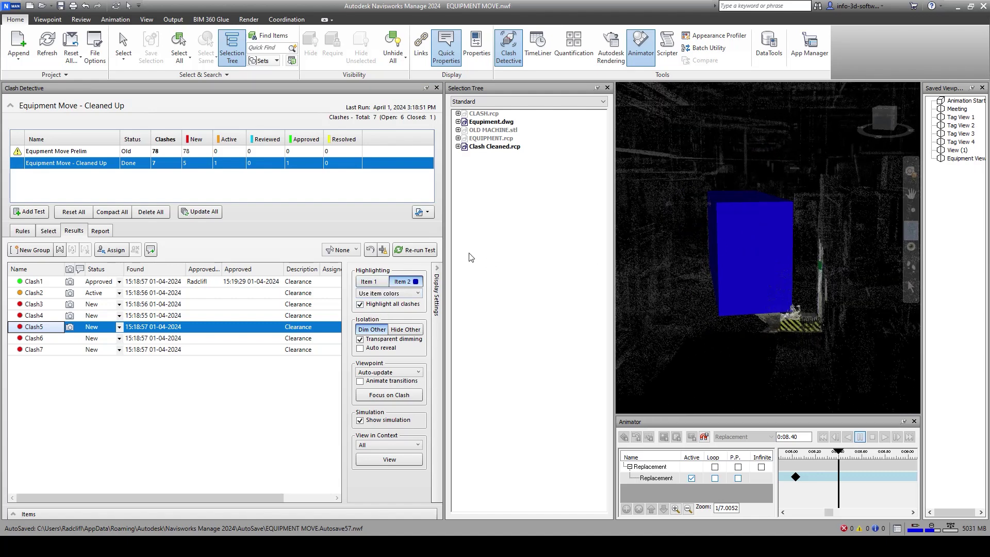
{"action": "scroll", "coordinate": [755, 245], "scroll_direction": "down", "scroll_amount": 5}
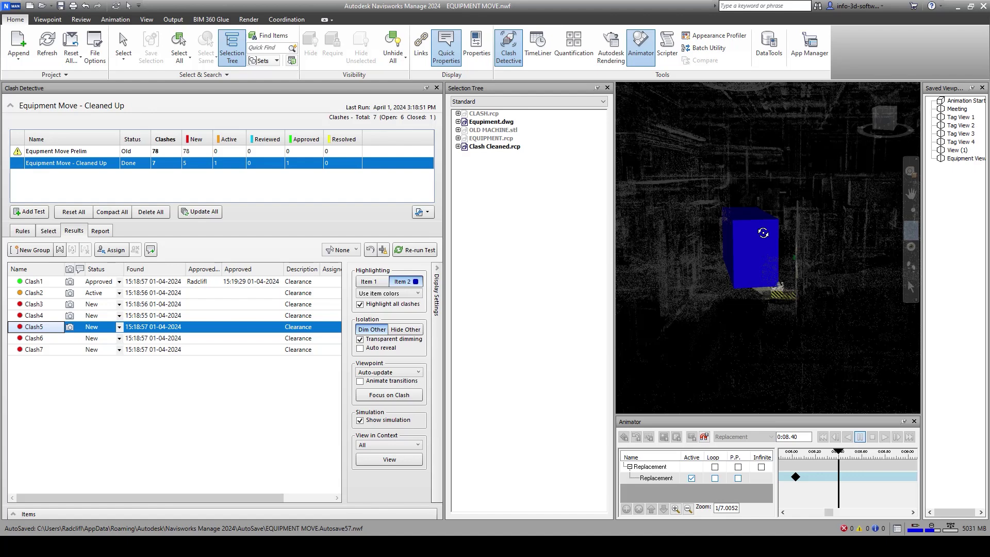
Step: Write the test's HTML report to the Desktop as Equipment Move - Cleaned Up.html and open it
{"action": "left_click", "coordinate": [100, 232]}
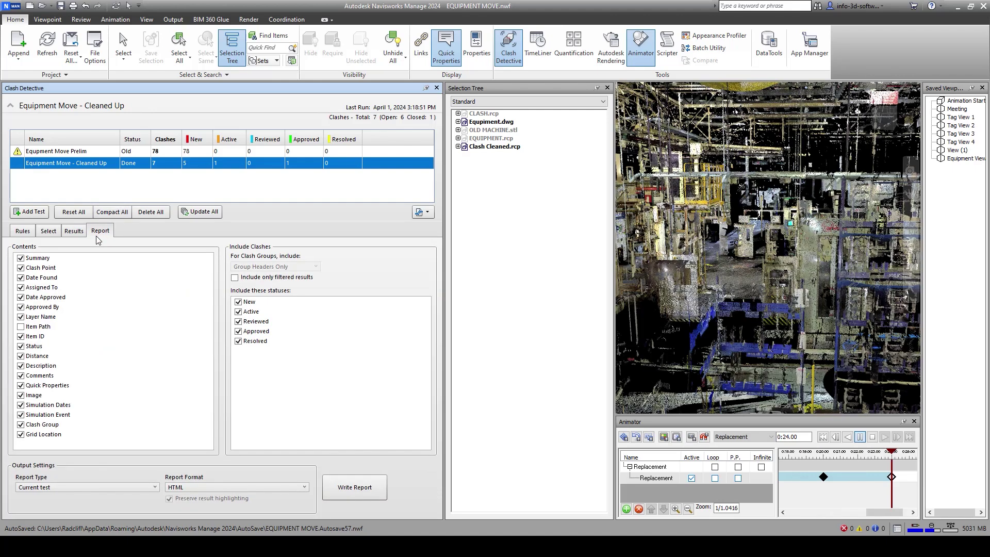
{"action": "left_click", "coordinate": [354, 488]}
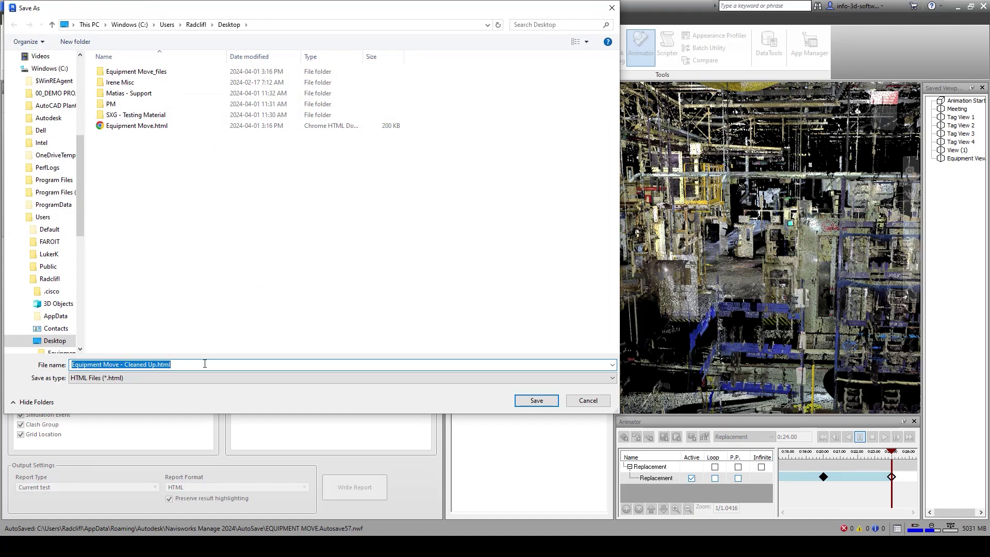
{"action": "left_click", "coordinate": [536, 400]}
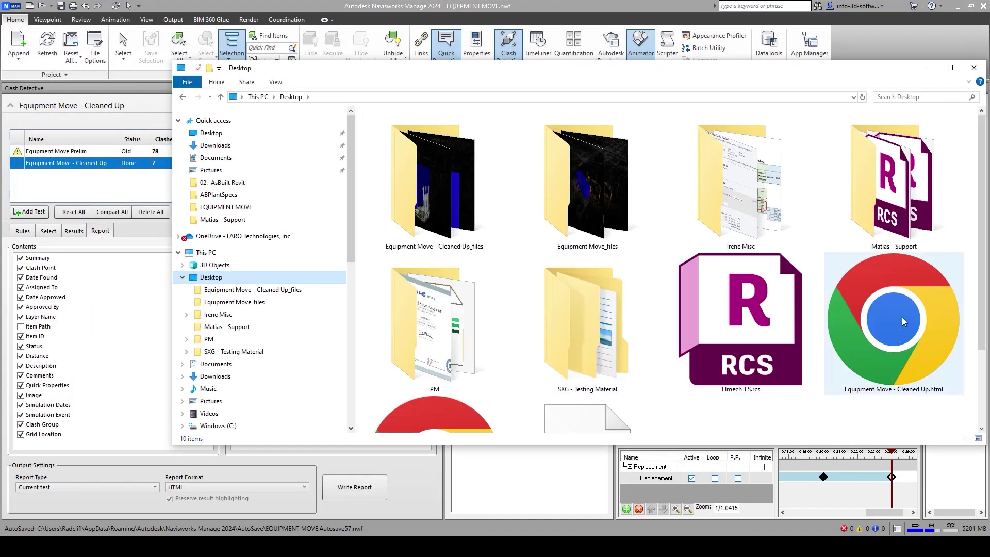
{"action": "double_click", "coordinate": [891, 248]}
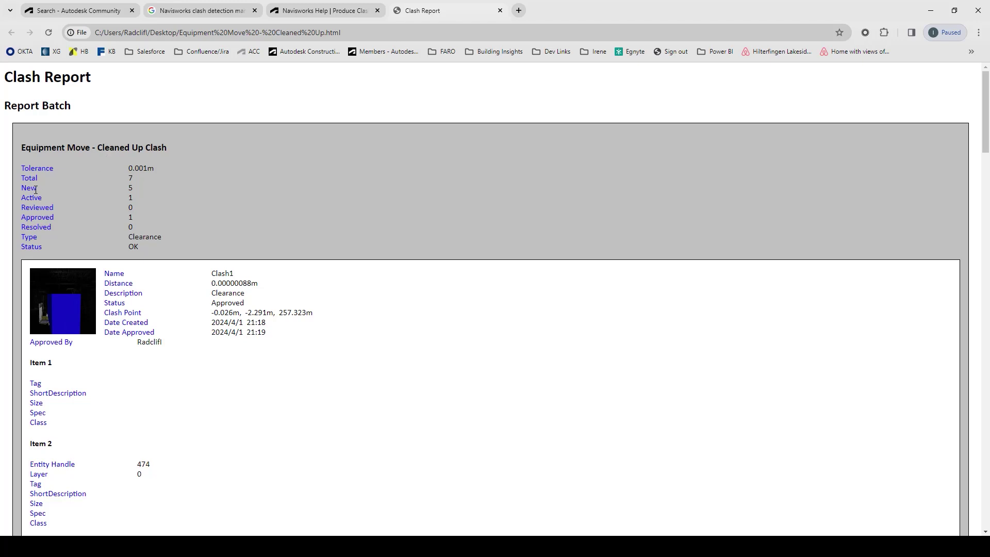
Step: Scroll through the seven clashes in the Chrome report, then switch to the Desktop folder window
{"action": "scroll", "coordinate": [292, 230], "scroll_direction": "down", "scroll_amount": 11}
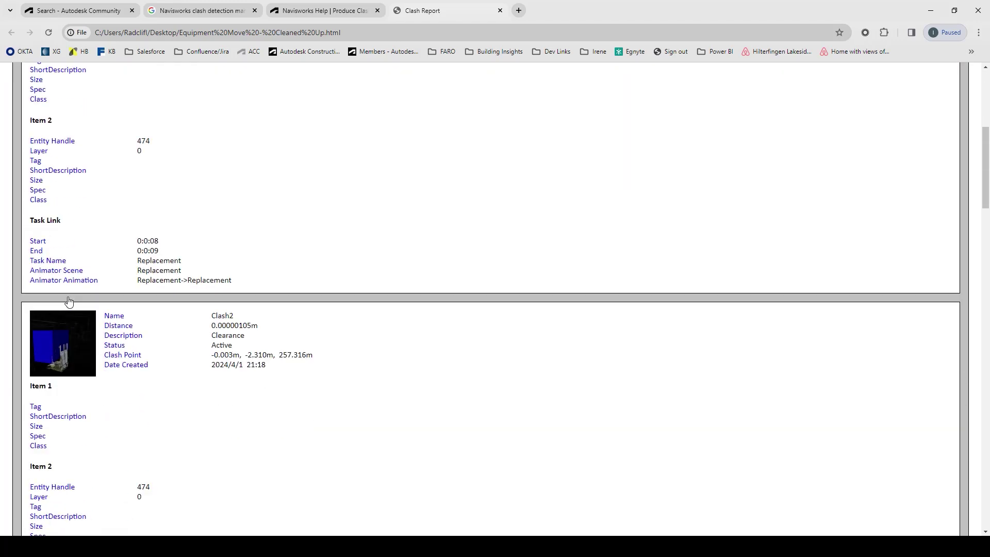
{"action": "scroll", "coordinate": [291, 231], "scroll_direction": "down", "scroll_amount": 8}
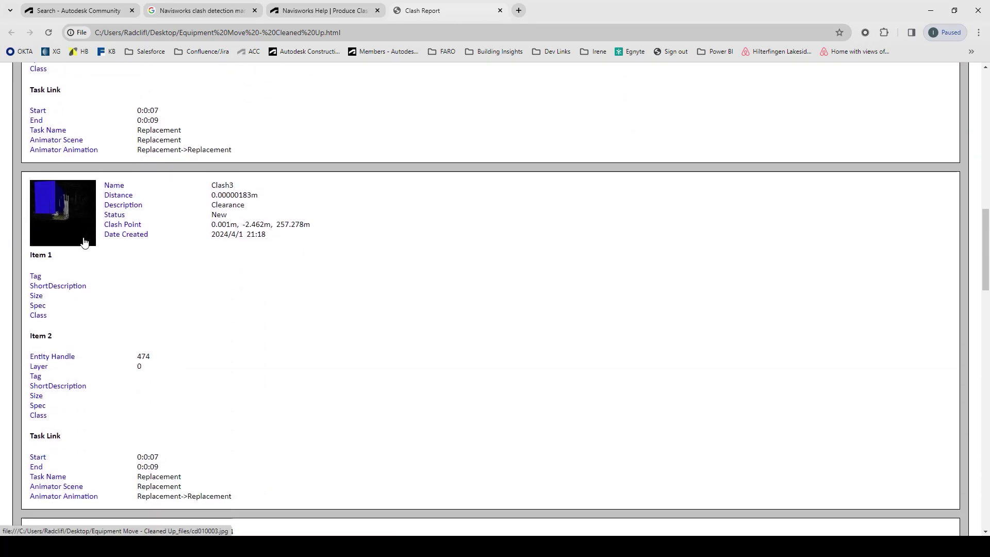
{"action": "scroll", "coordinate": [67, 392], "scroll_direction": "down", "scroll_amount": 14}
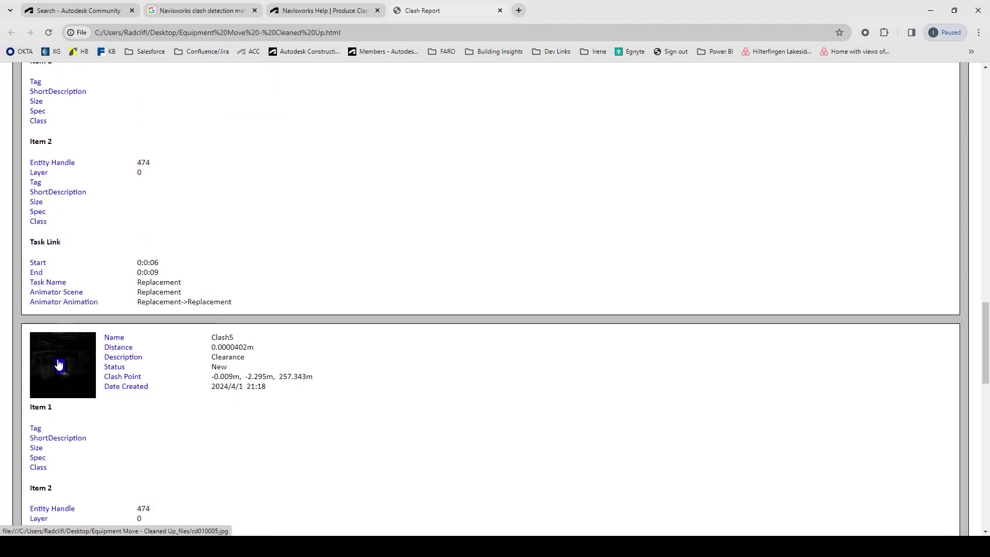
{"action": "scroll", "coordinate": [70, 372], "scroll_direction": "down", "scroll_amount": 9}
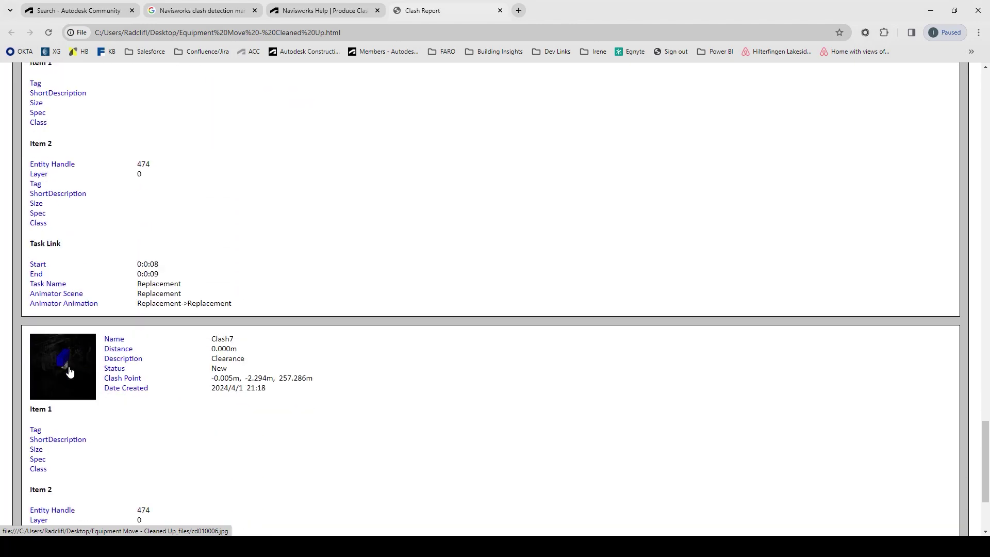
{"action": "scroll", "coordinate": [69, 367], "scroll_direction": "up", "scroll_amount": 6}
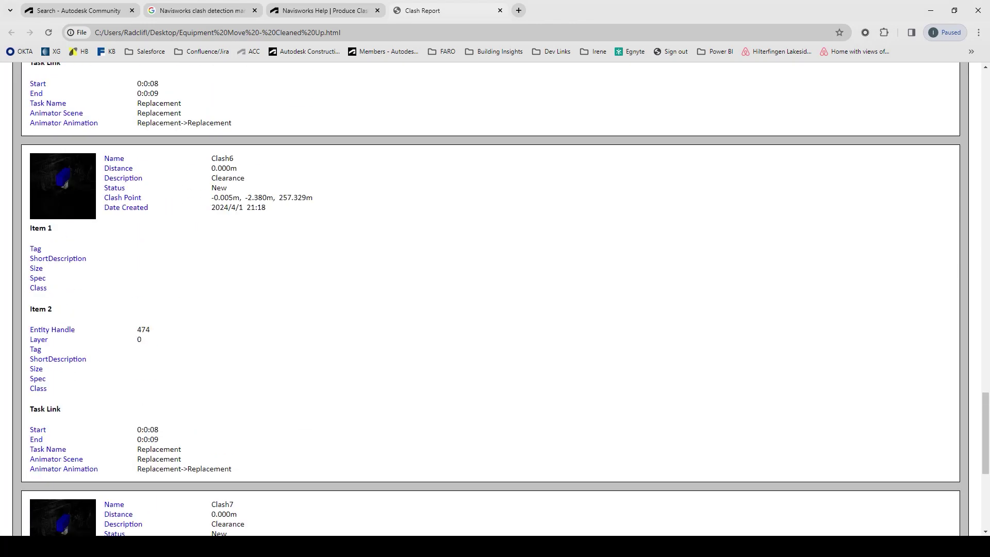
{"action": "key", "text": "alt+Tab"}
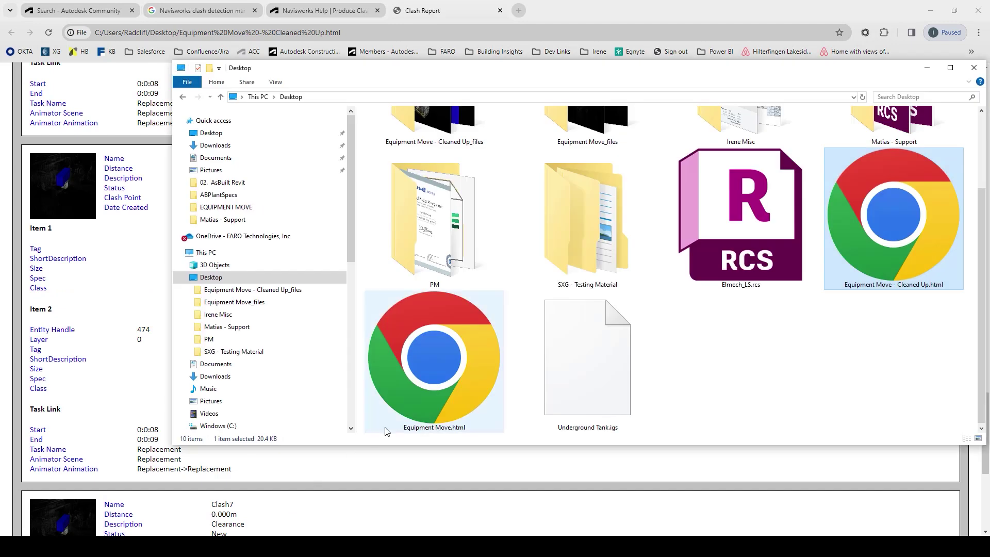
Step: Review the preliminary Equipment Move.html report's 78 clashes, then close Clash Detective and rewind Replacement to 0:00
{"action": "left_click", "coordinate": [426, 381]}
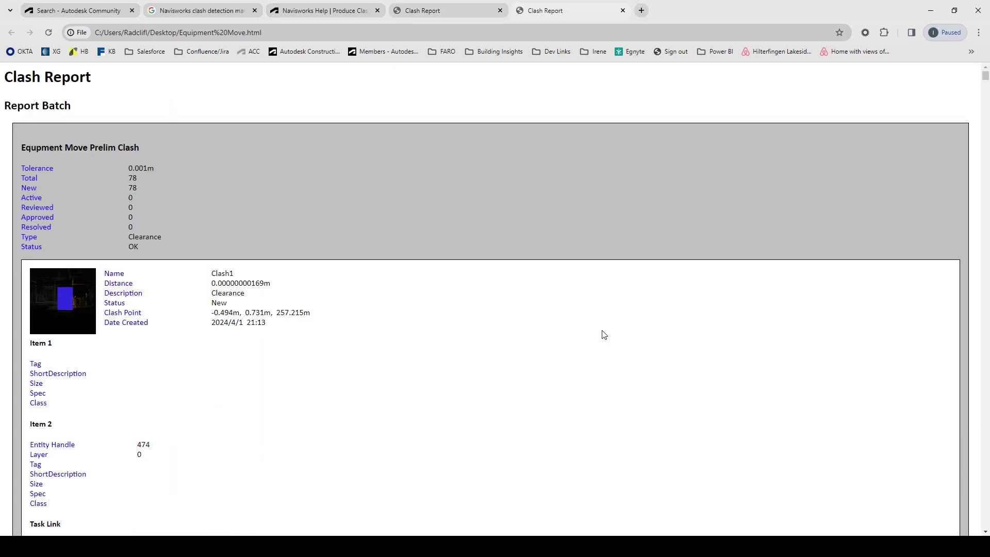
{"action": "scroll", "coordinate": [176, 308], "scroll_direction": "down", "scroll_amount": 18}
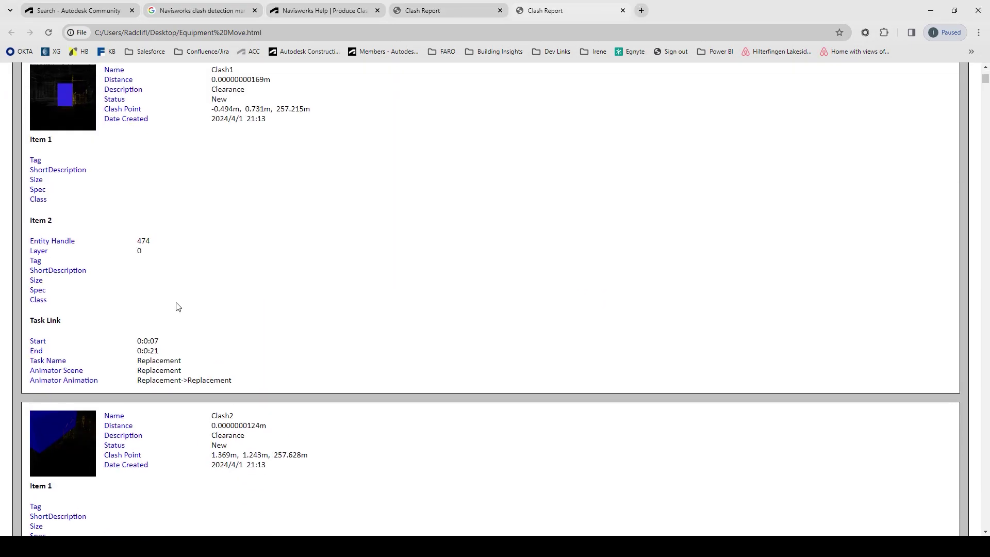
{"action": "scroll", "coordinate": [105, 344], "scroll_direction": "down", "scroll_amount": 12}
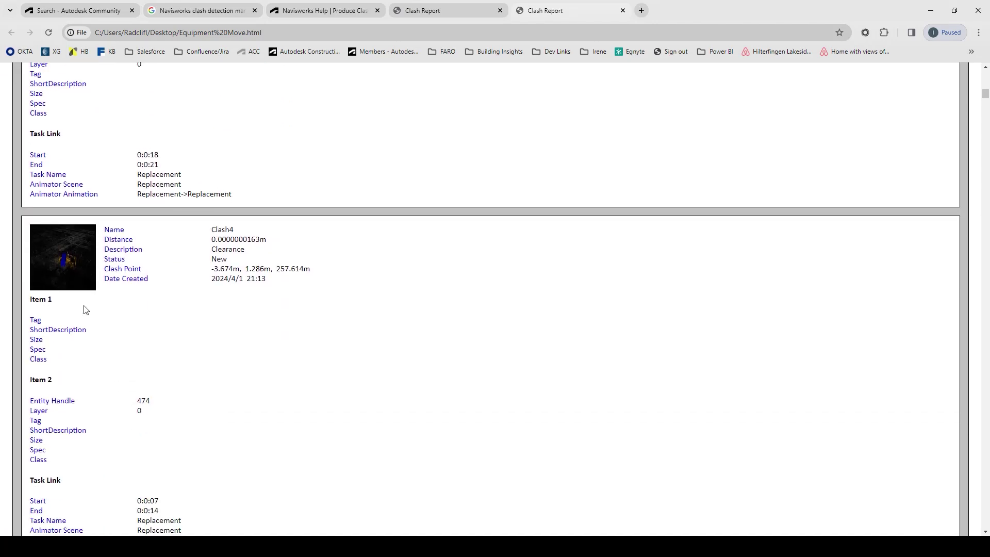
{"action": "scroll", "coordinate": [94, 344], "scroll_direction": "down", "scroll_amount": 4}
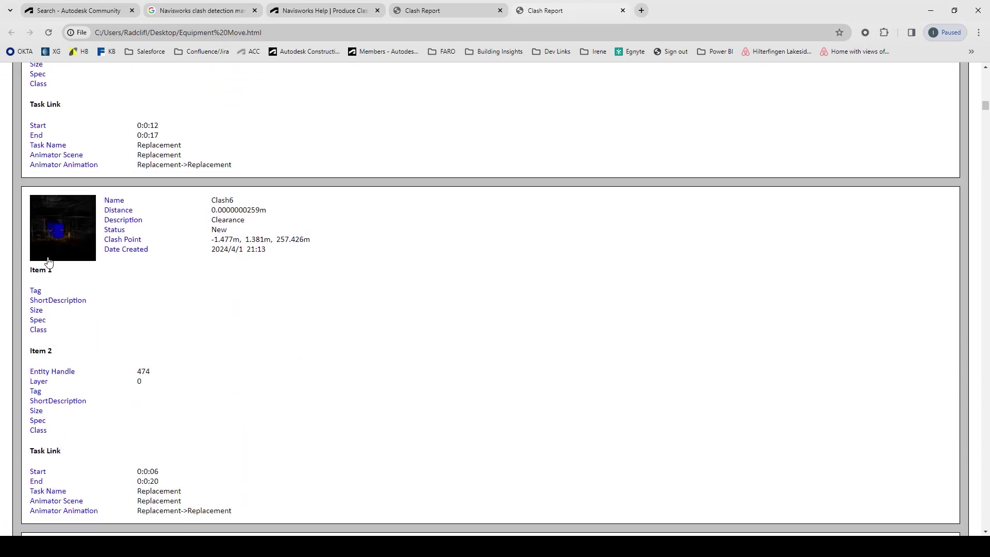
{"action": "scroll", "coordinate": [58, 237], "scroll_direction": "down", "scroll_amount": 15}
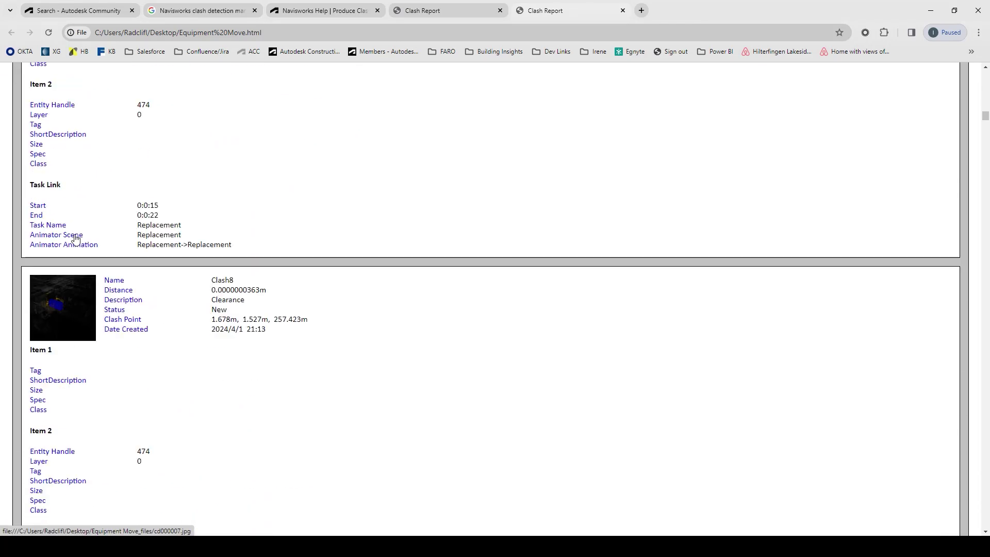
{"action": "scroll", "coordinate": [75, 252], "scroll_direction": "down", "scroll_amount": 11}
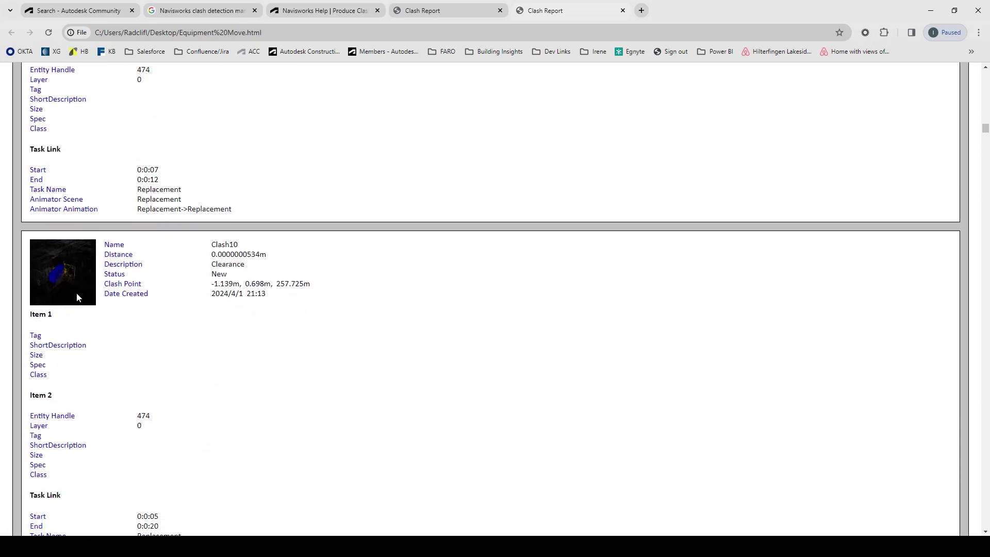
{"action": "scroll", "coordinate": [69, 286], "scroll_direction": "down", "scroll_amount": 11}
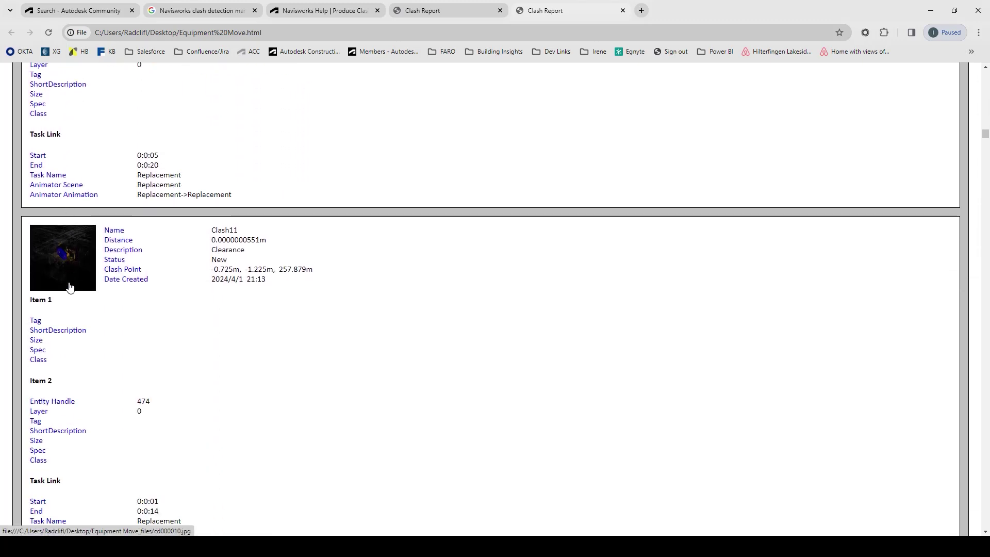
{"action": "scroll", "coordinate": [70, 287], "scroll_direction": "down", "scroll_amount": 9}
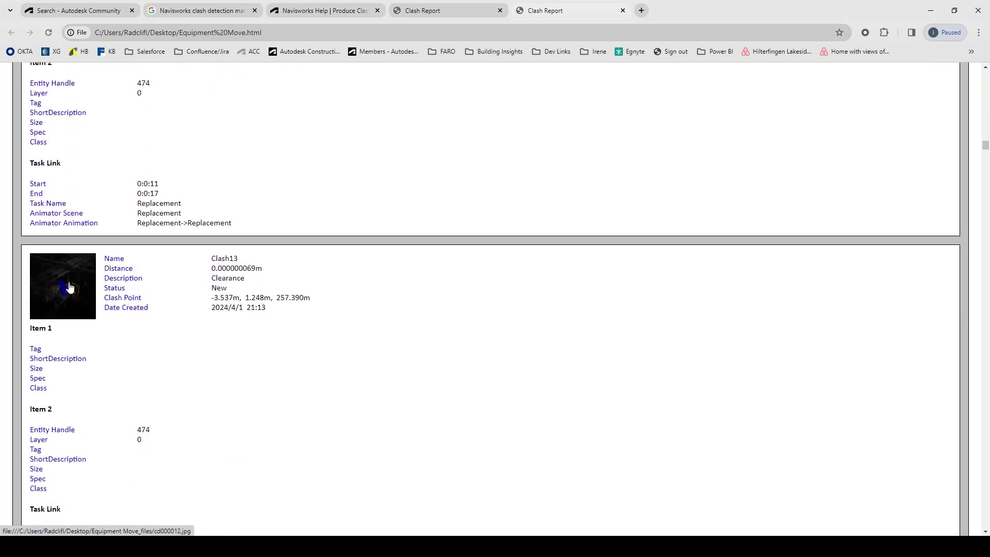
{"action": "scroll", "coordinate": [70, 286], "scroll_direction": "down", "scroll_amount": 8}
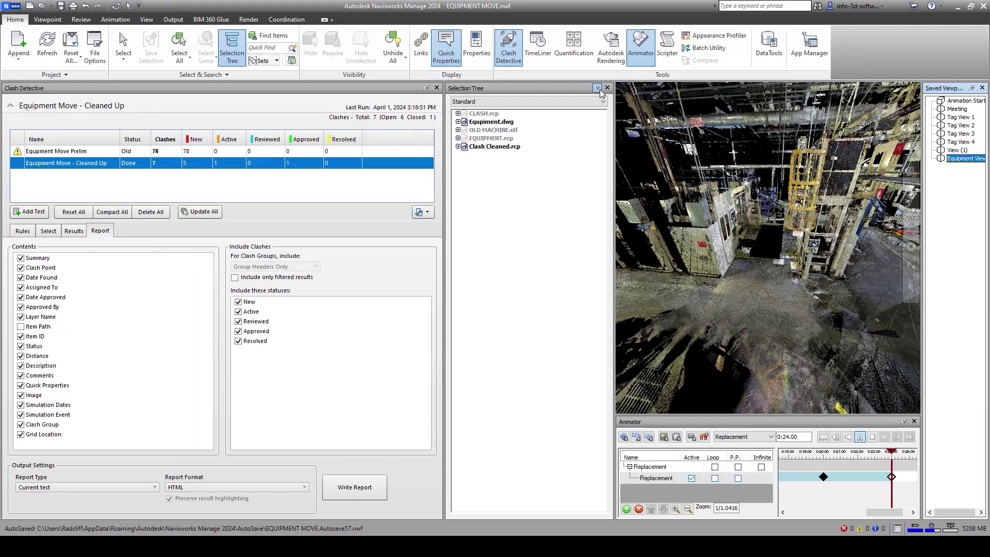
{"action": "left_click", "coordinate": [436, 88]}
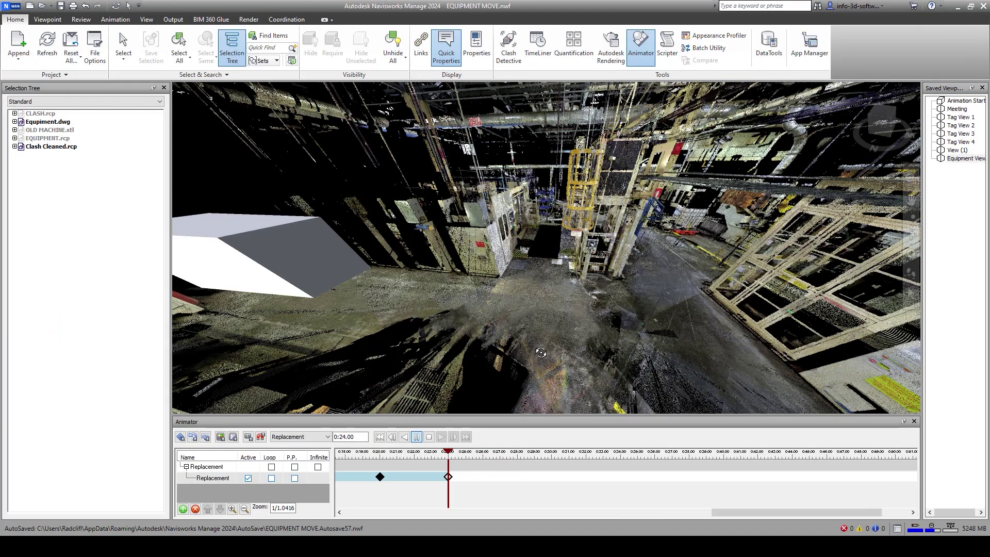
{"action": "left_click", "coordinate": [380, 439]}
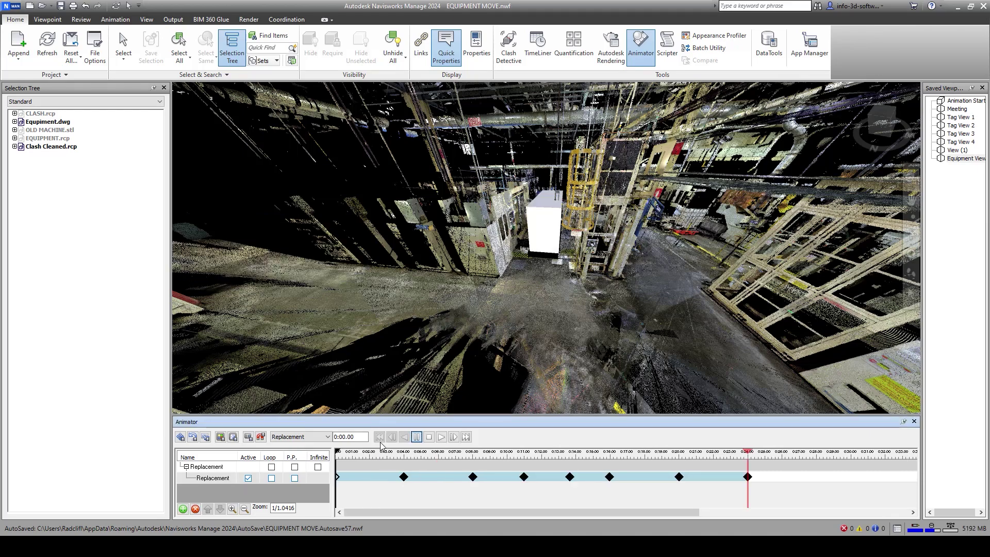